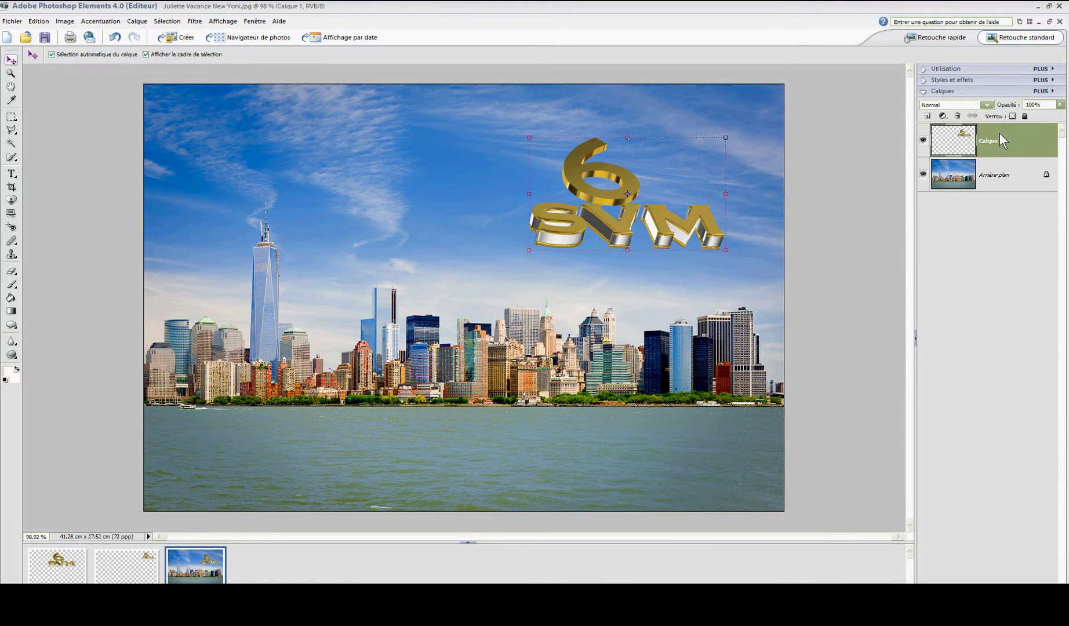
Step: Delete the gold logo layer so only the skyline background layer remains
right_click(1000, 140)
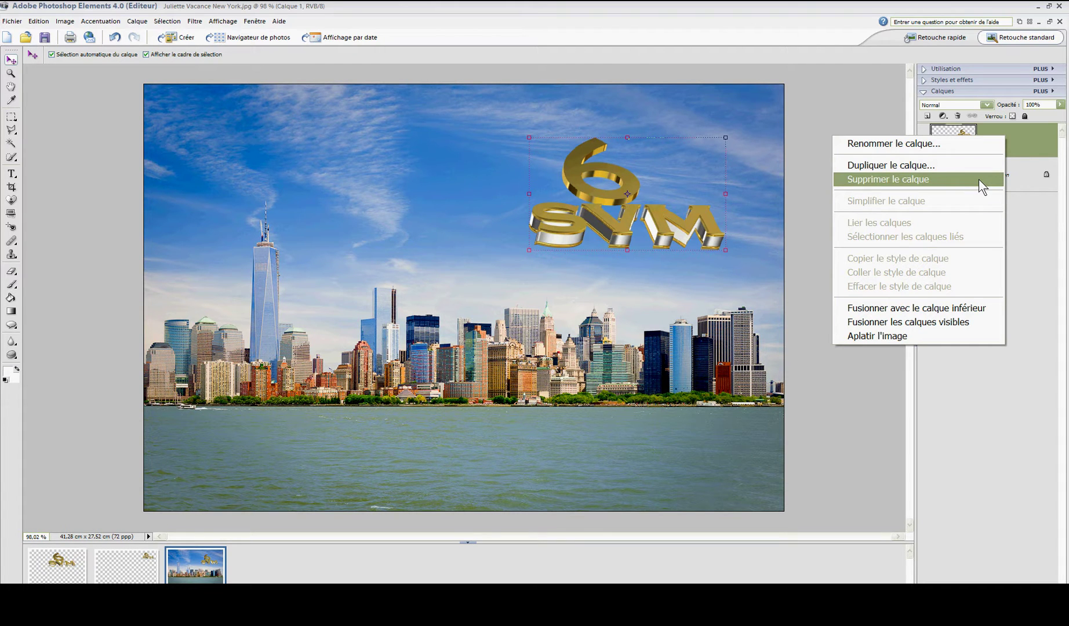
click(958, 304)
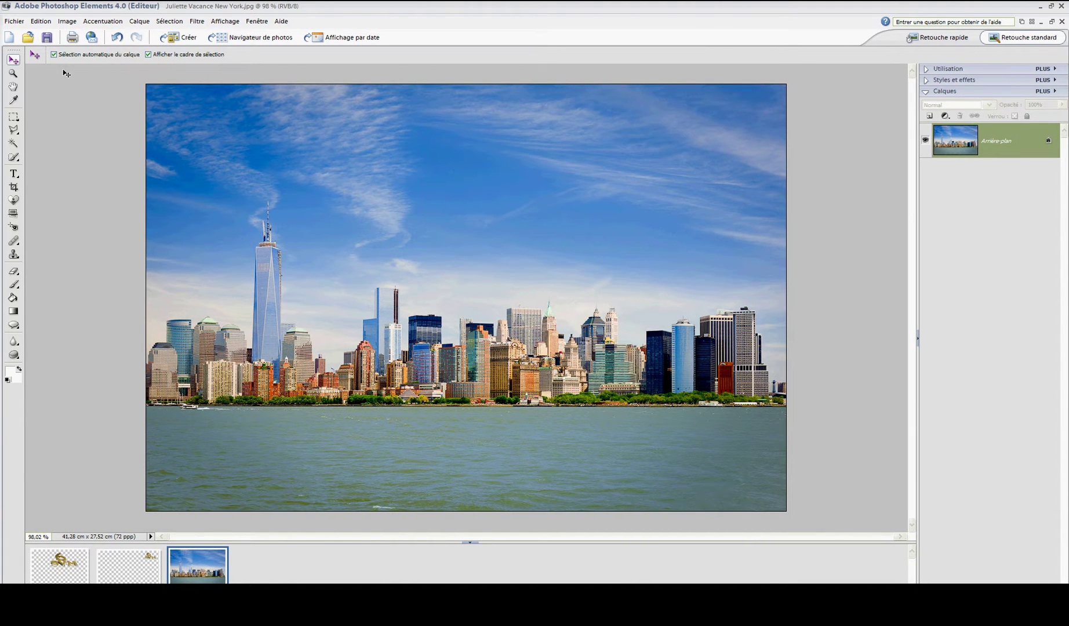
Step: Resize the skyline image to 1000 by 1000 pixels without keeping its proportions
click(67, 22)
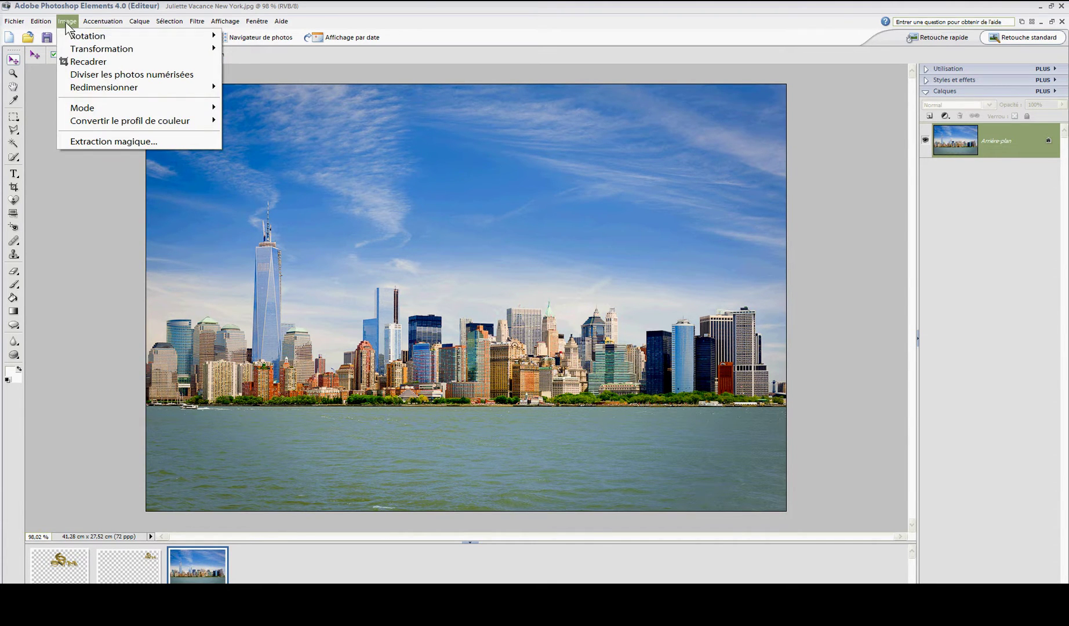
mouse_move(71, 39)
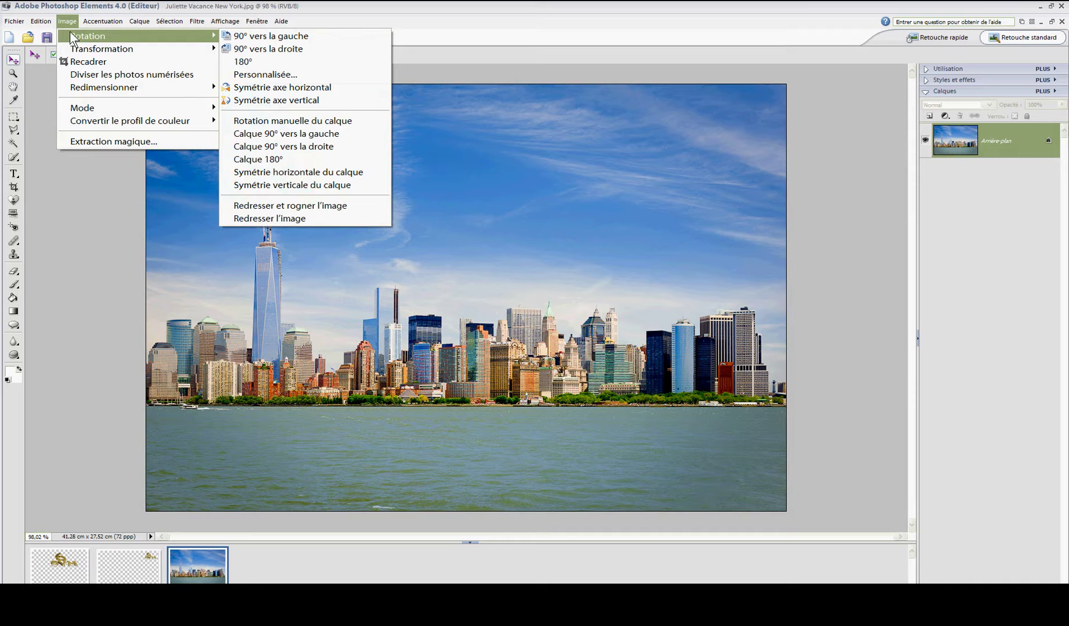
mouse_move(85, 20)
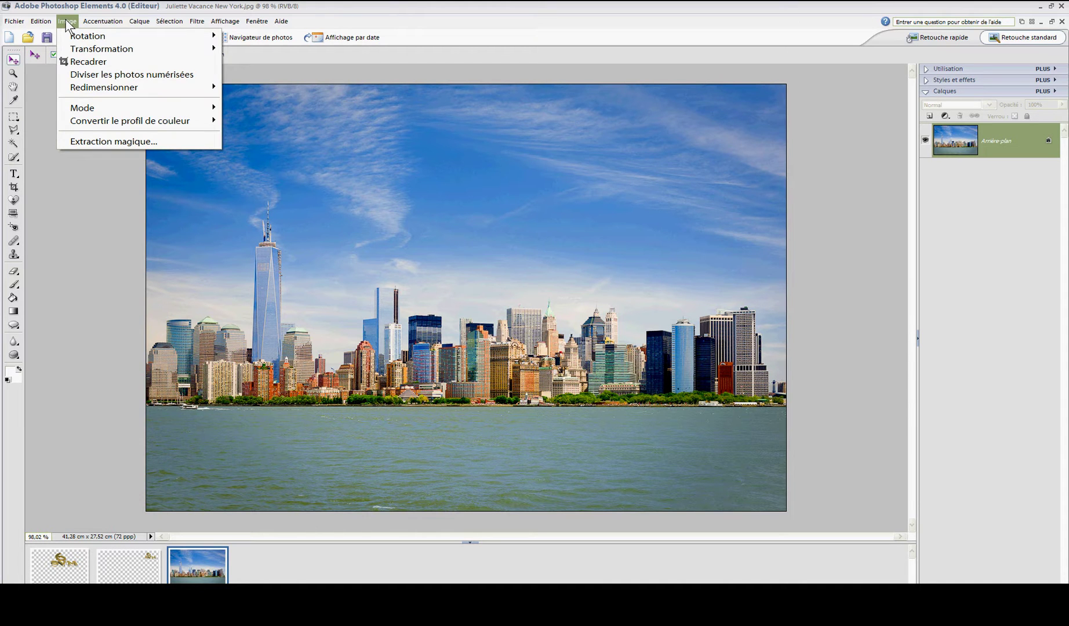
mouse_move(131, 92)
mouse_move(191, 87)
click(253, 87)
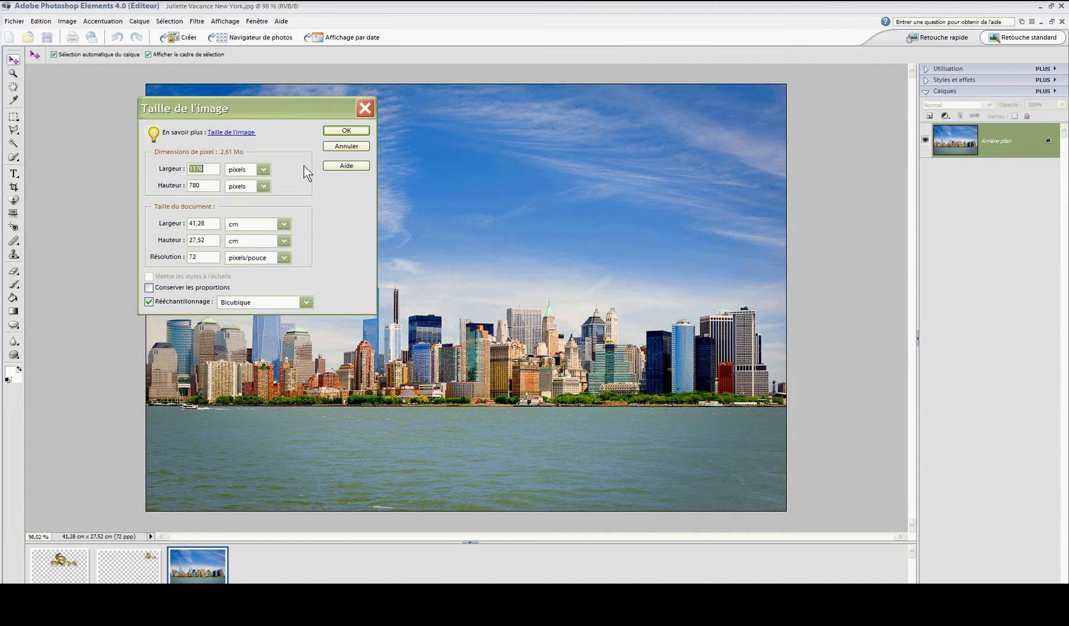
drag(248, 108, 498, 143)
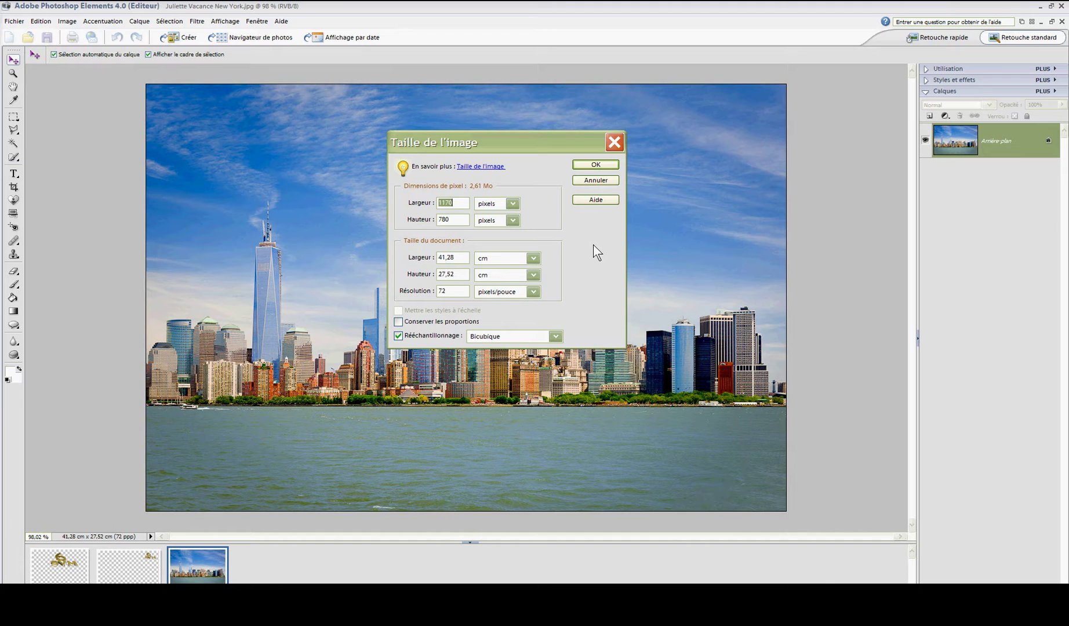
text(1000)
key(BackSpace)
key(BackSpace)
key(BackSpace)
text(1000)
key(Escape)
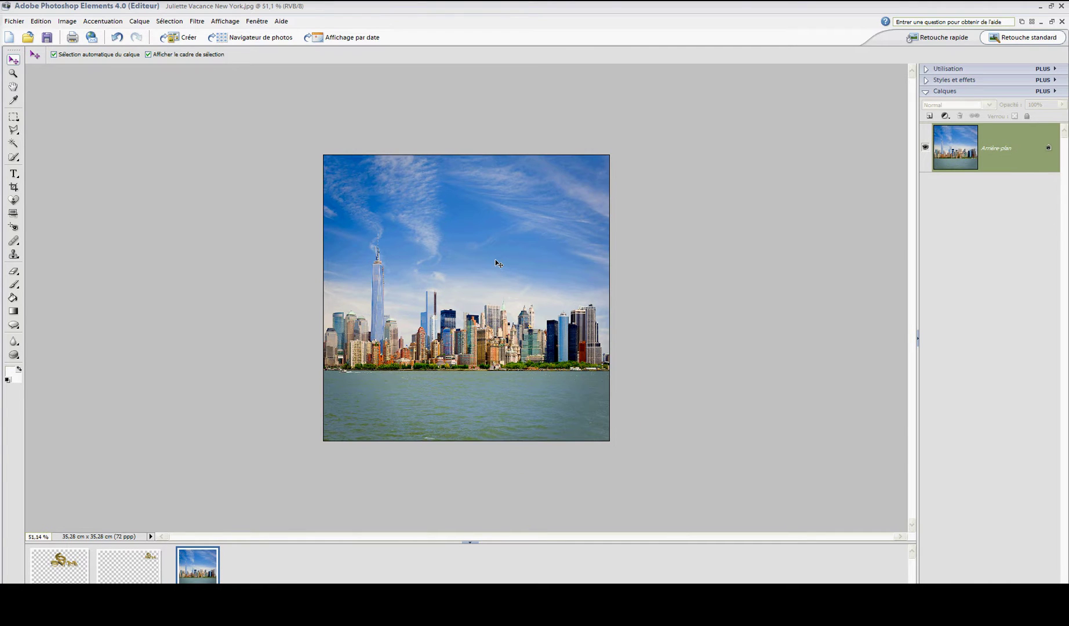
Step: Apply the Sphérisation filter twice to the square skyline image
scroll(498, 263, up, 1)
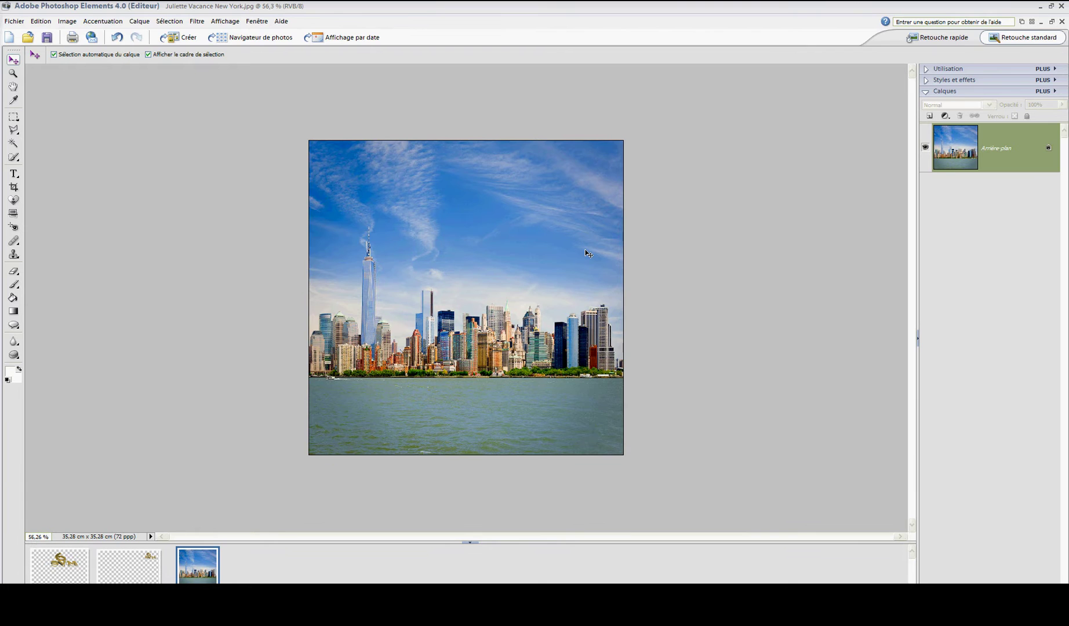
scroll(284, 267, up, 1)
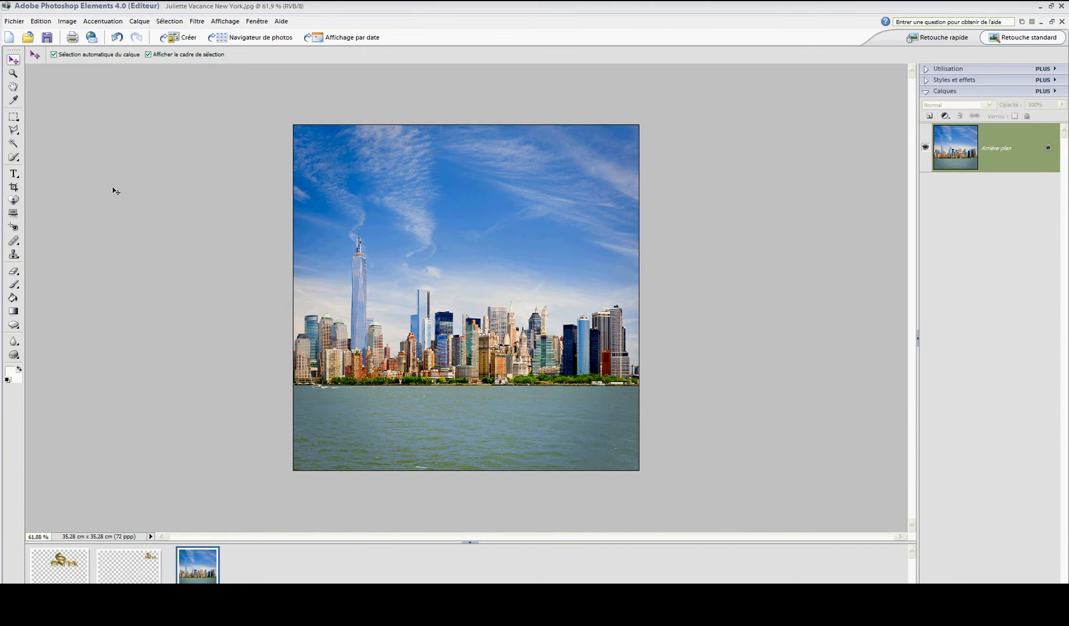
click(197, 22)
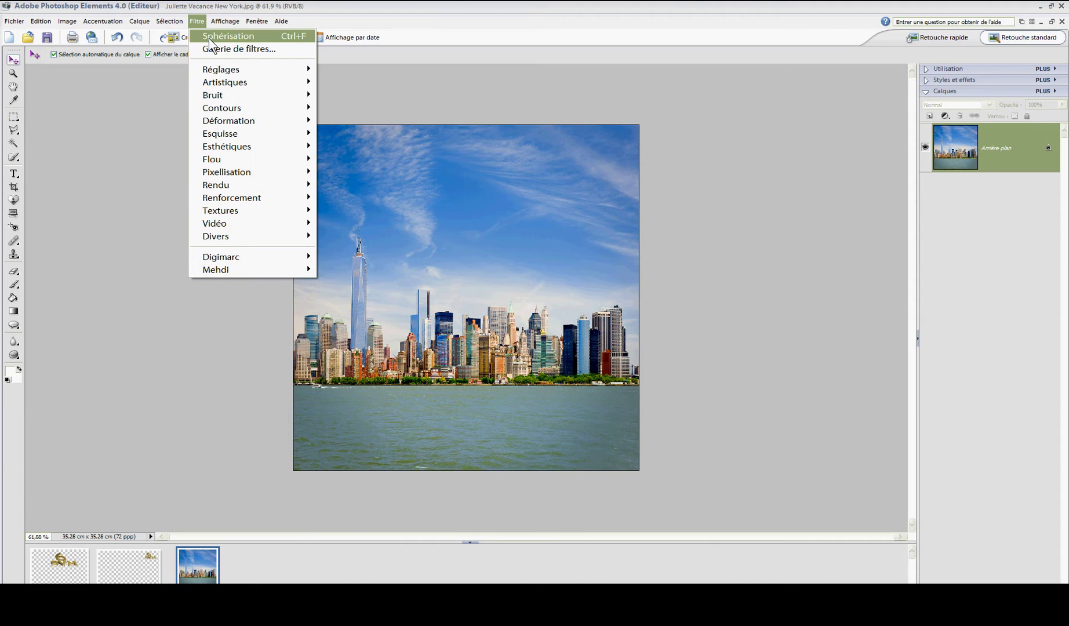
click(210, 38)
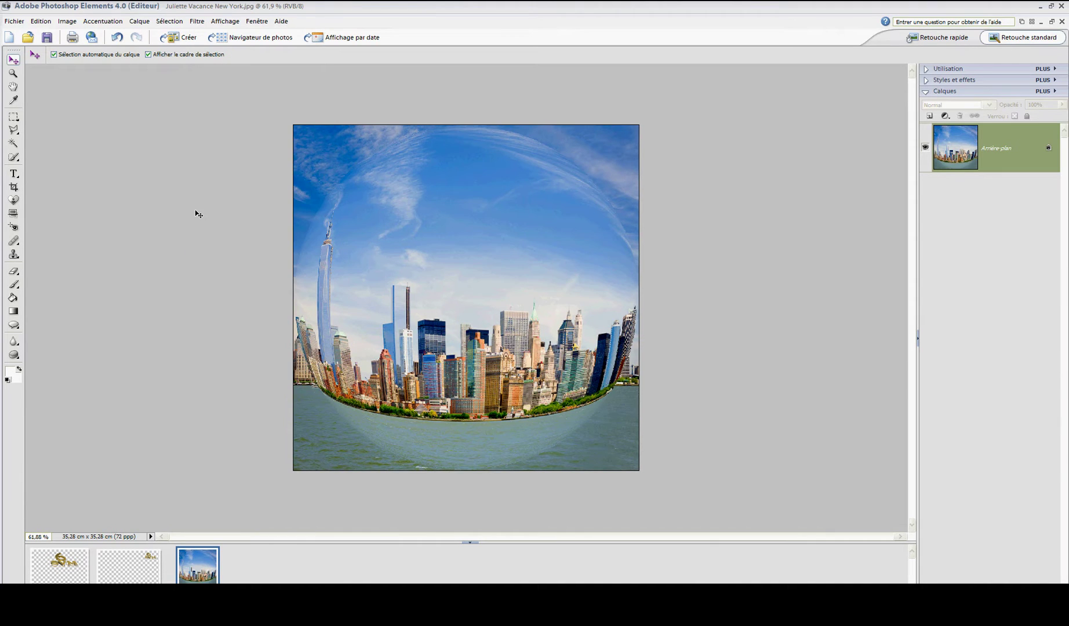
click(197, 21)
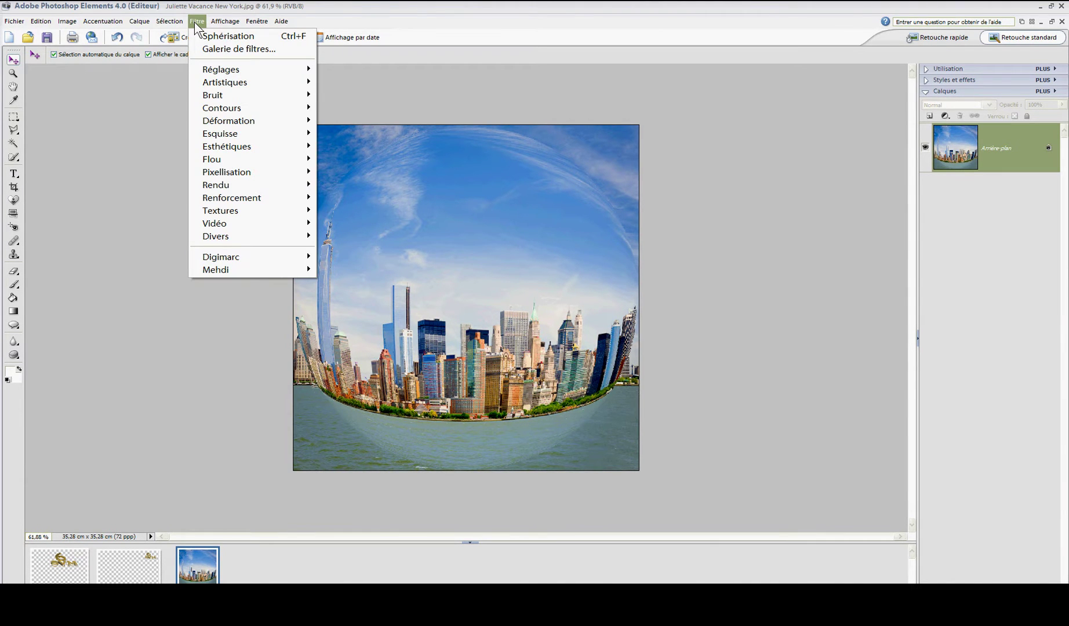
click(206, 35)
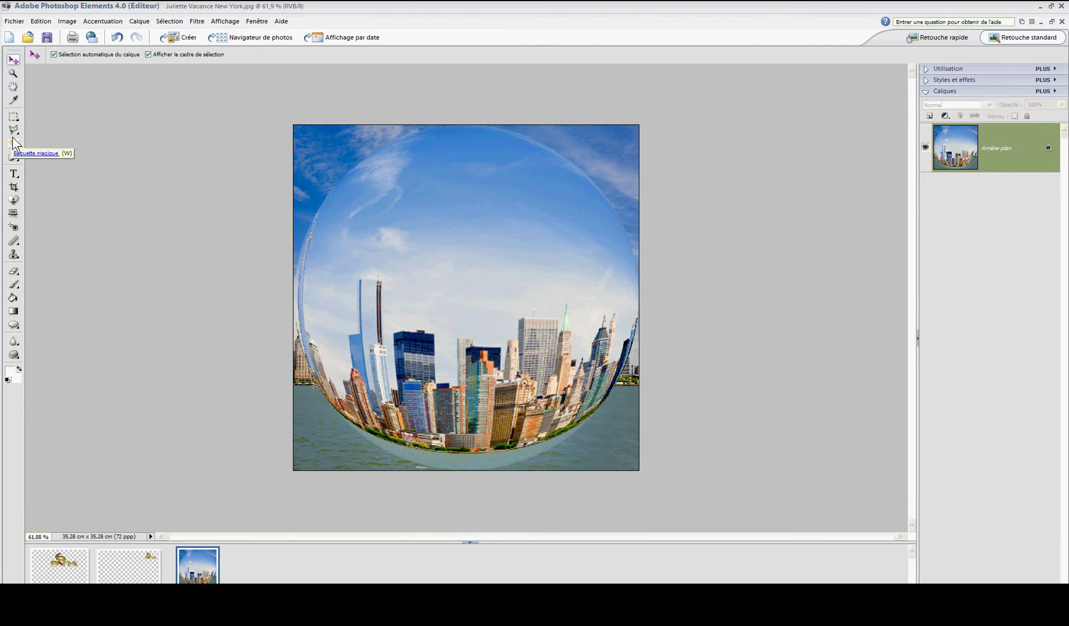
Step: Select the spherized circle with the 982 px selection brush, copy it and clear the selection
click(14, 157)
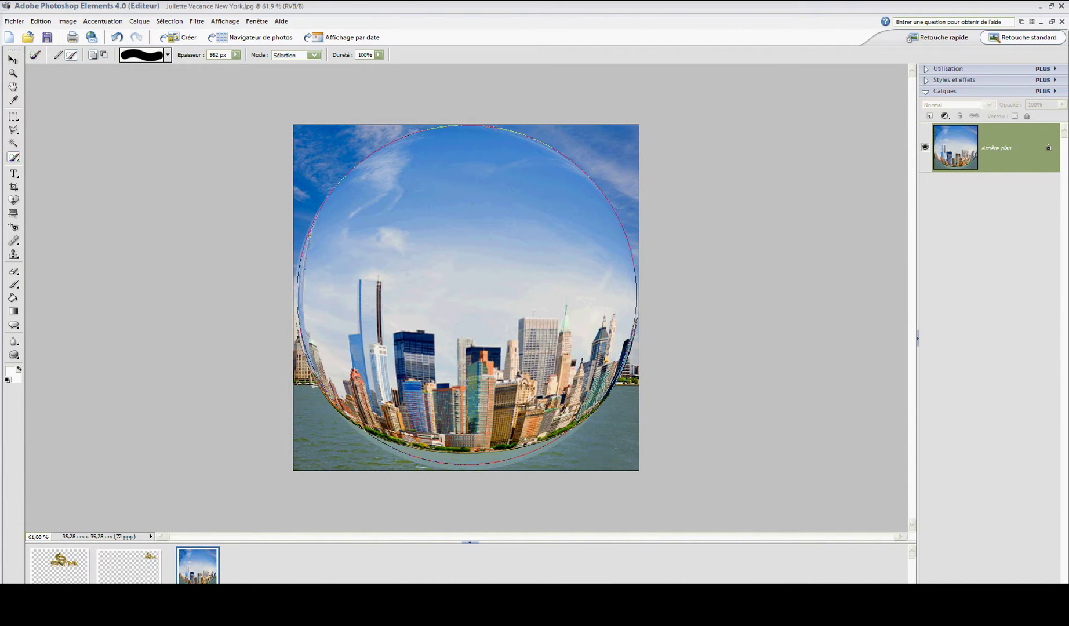
click(466, 297)
click(41, 21)
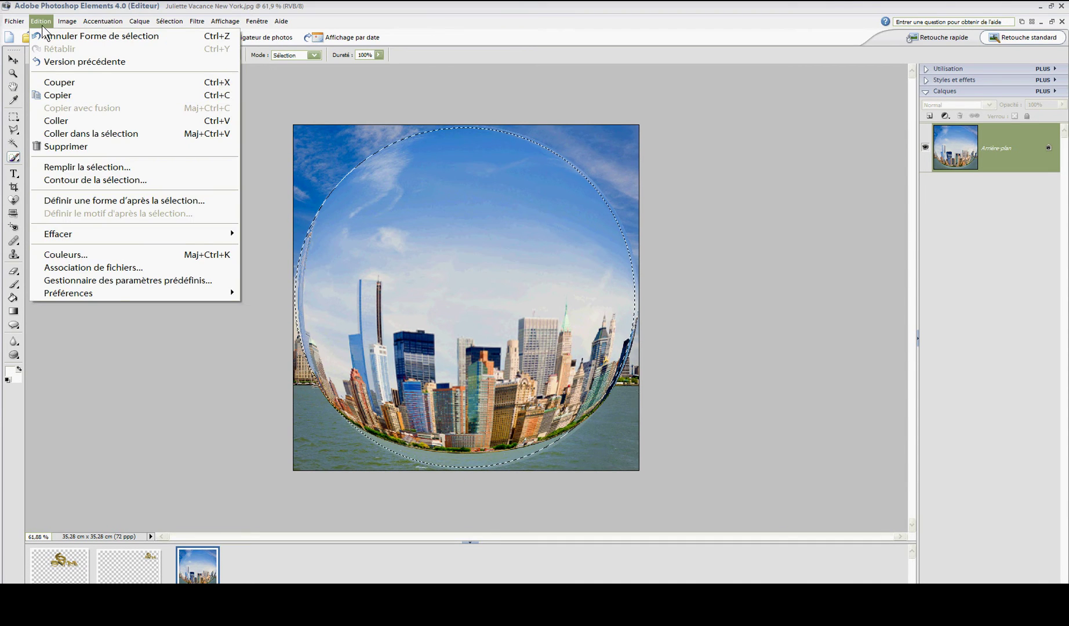
click(58, 95)
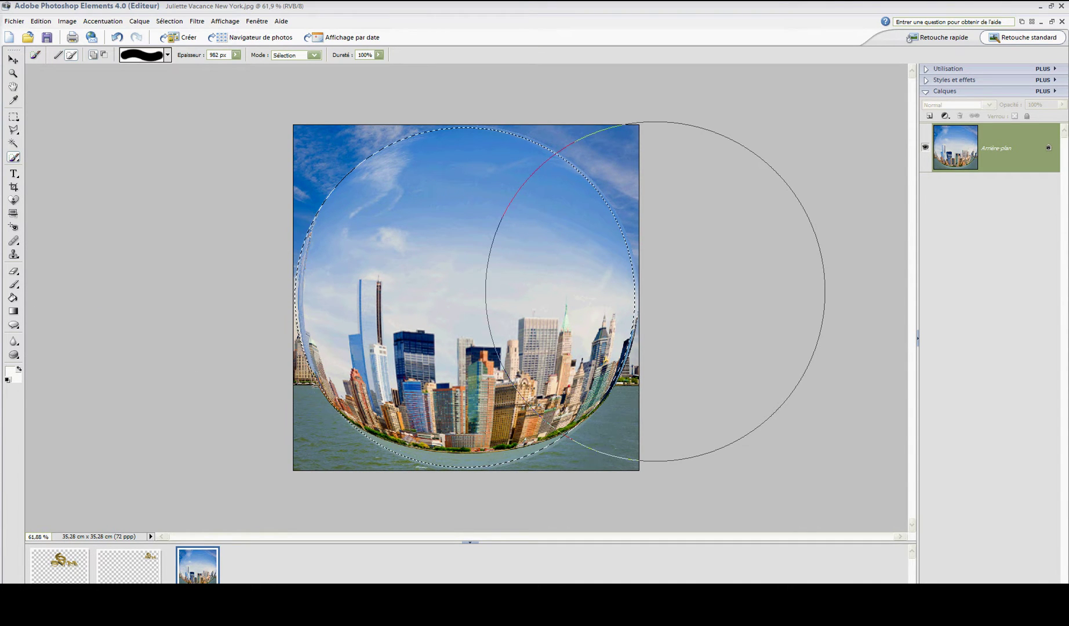
click(197, 21)
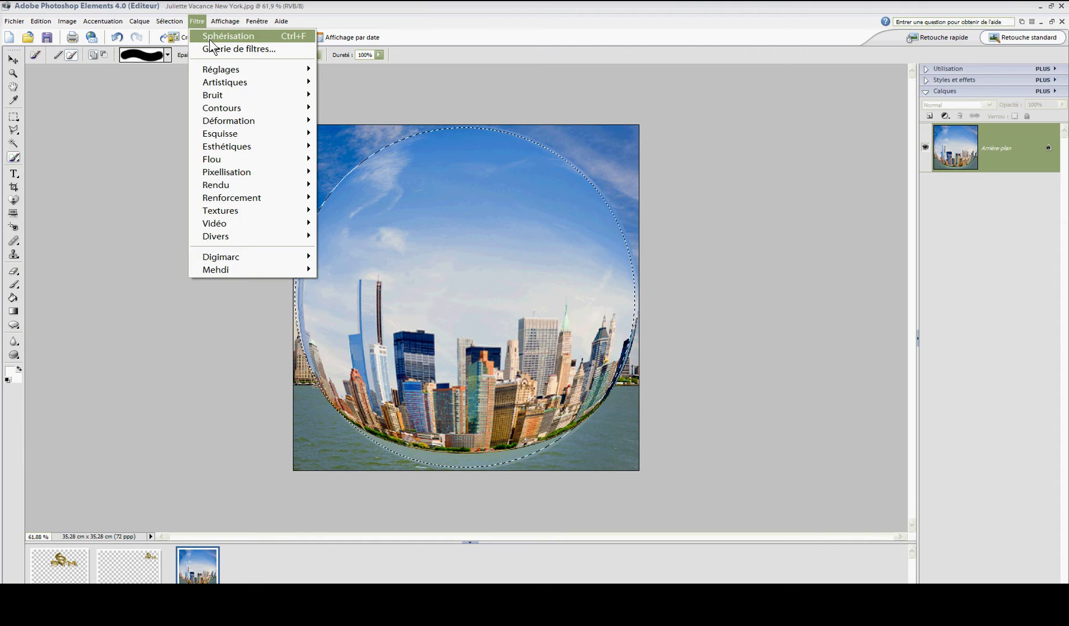
mouse_move(167, 26)
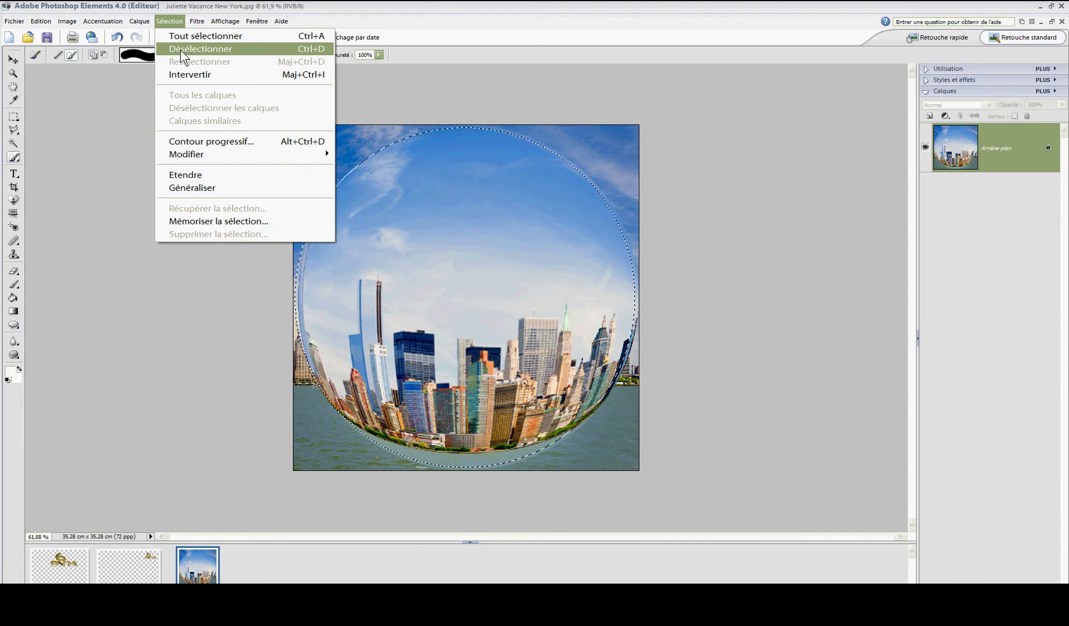
click(181, 53)
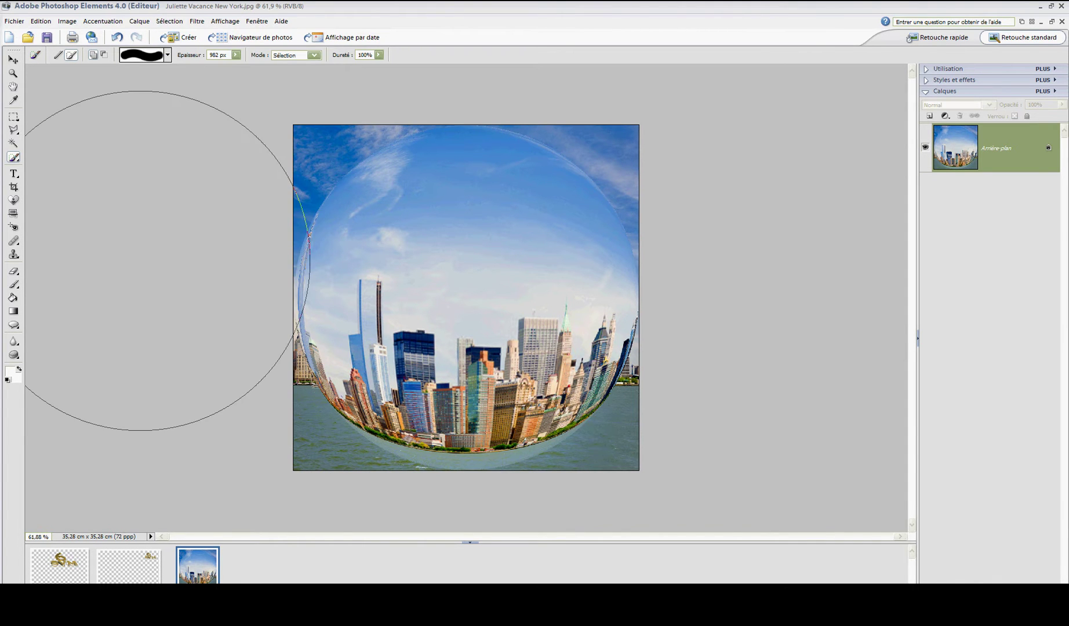
Step: Set the foreground colour to bright magenta and paint over the entire image with the 439 px brush
click(11, 373)
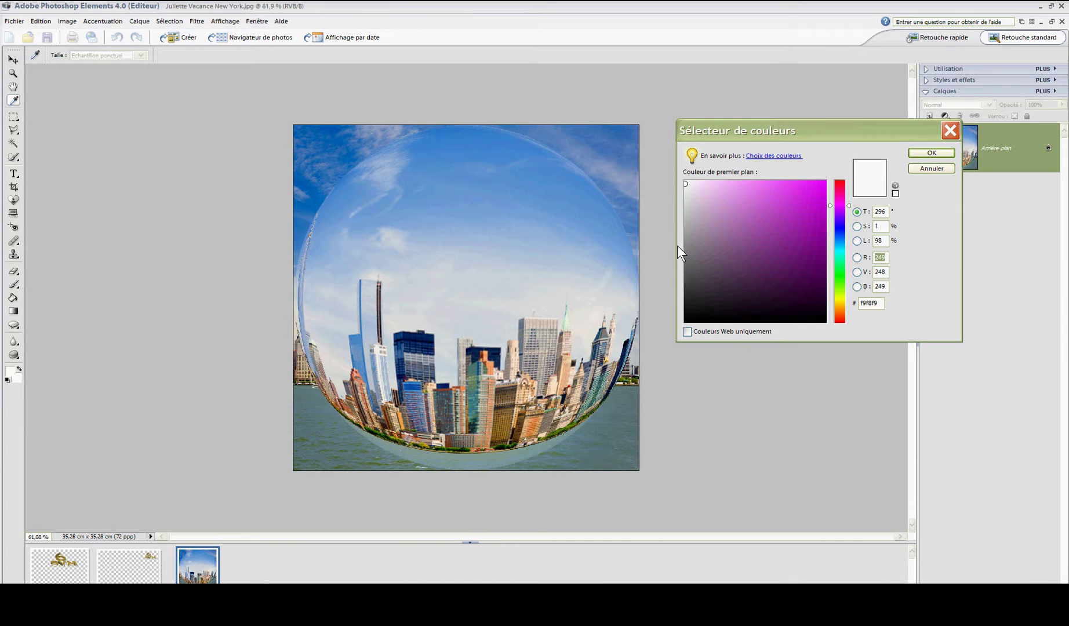
click(823, 184)
click(931, 153)
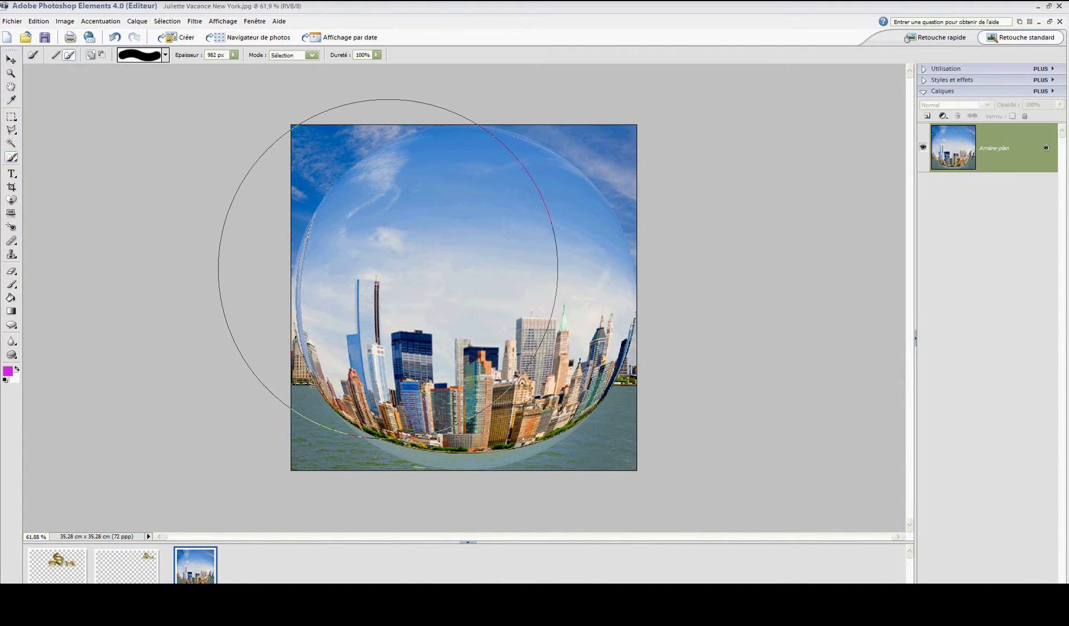
click(14, 284)
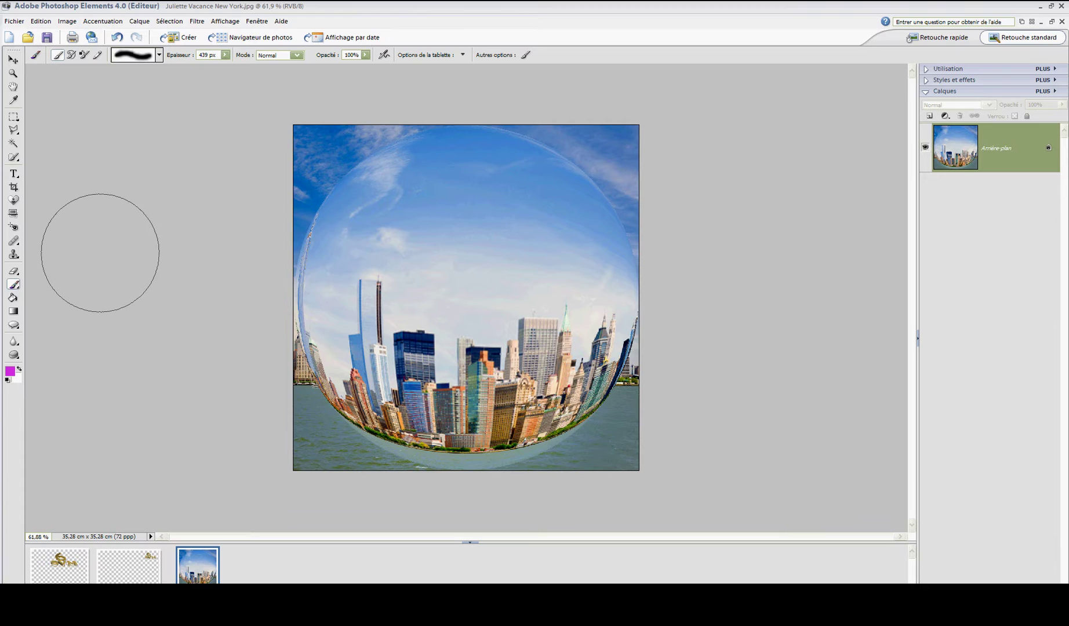
mouse_move(99, 253)
mouse_down()
mouse_move(546, 229)
mouse_move(228, 356)
mouse_move(638, 418)
mouse_up()
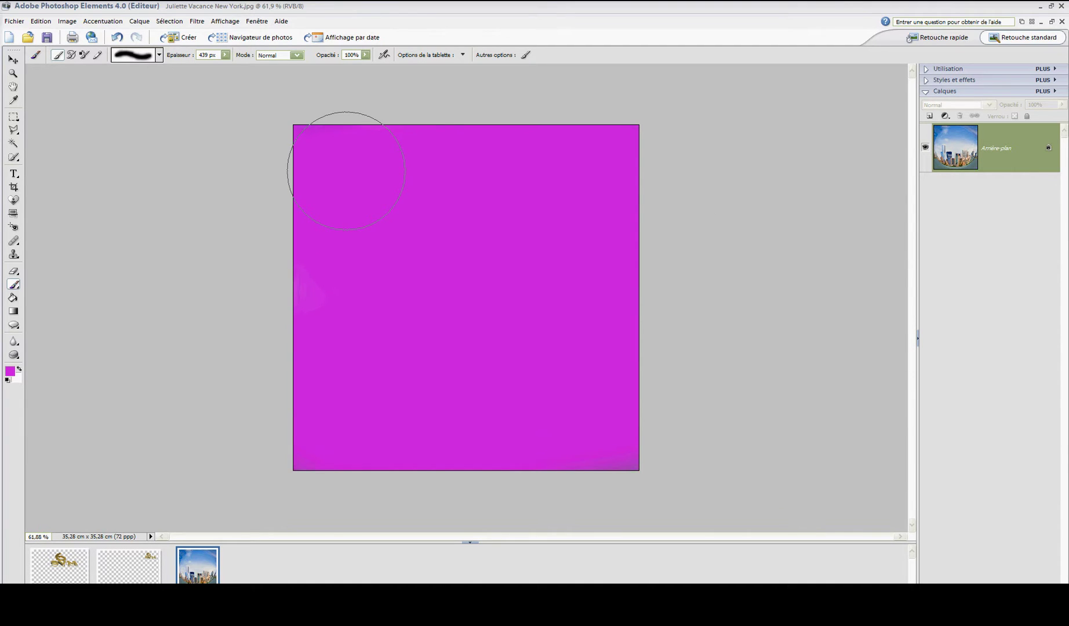
drag(346, 171, 670, 172)
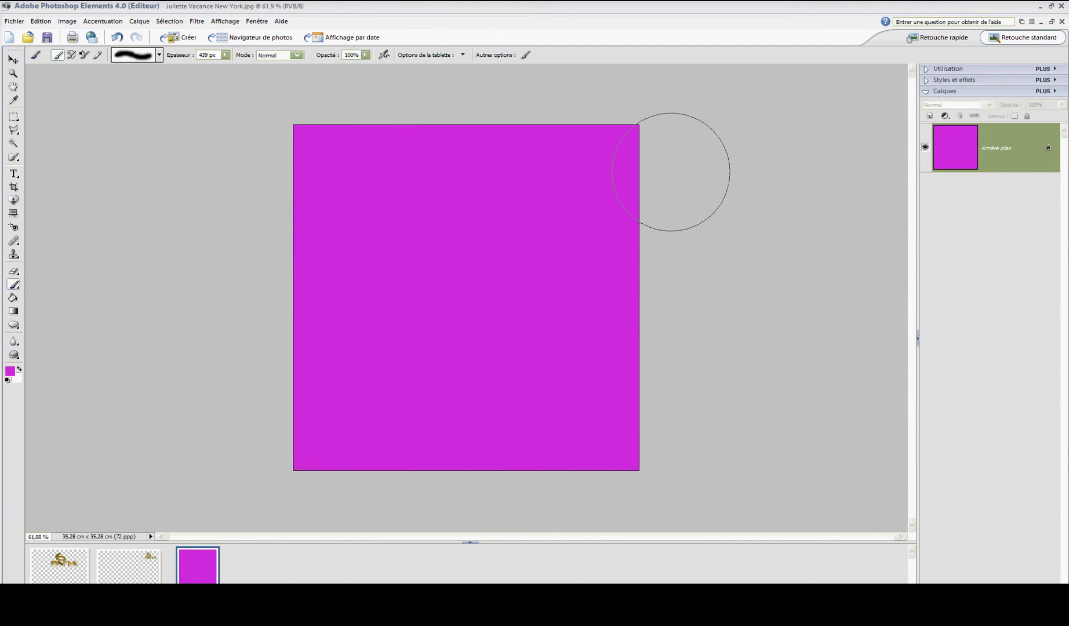
Step: Try the Eclairage filter on the magenta background with intensity 14 and ambience 50, and undo it
click(196, 21)
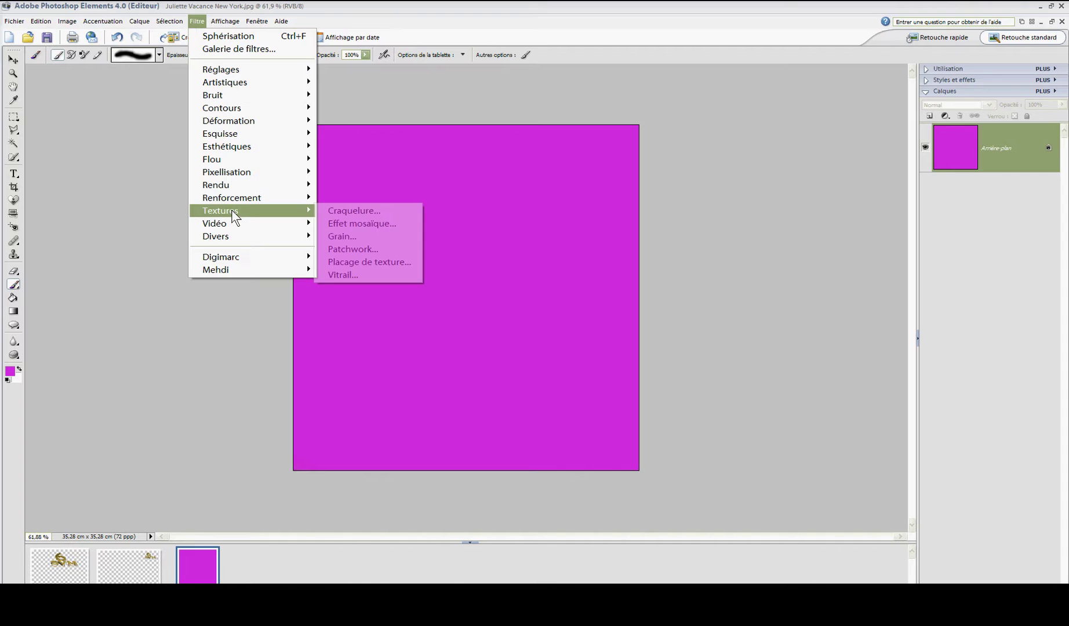
mouse_move(253, 186)
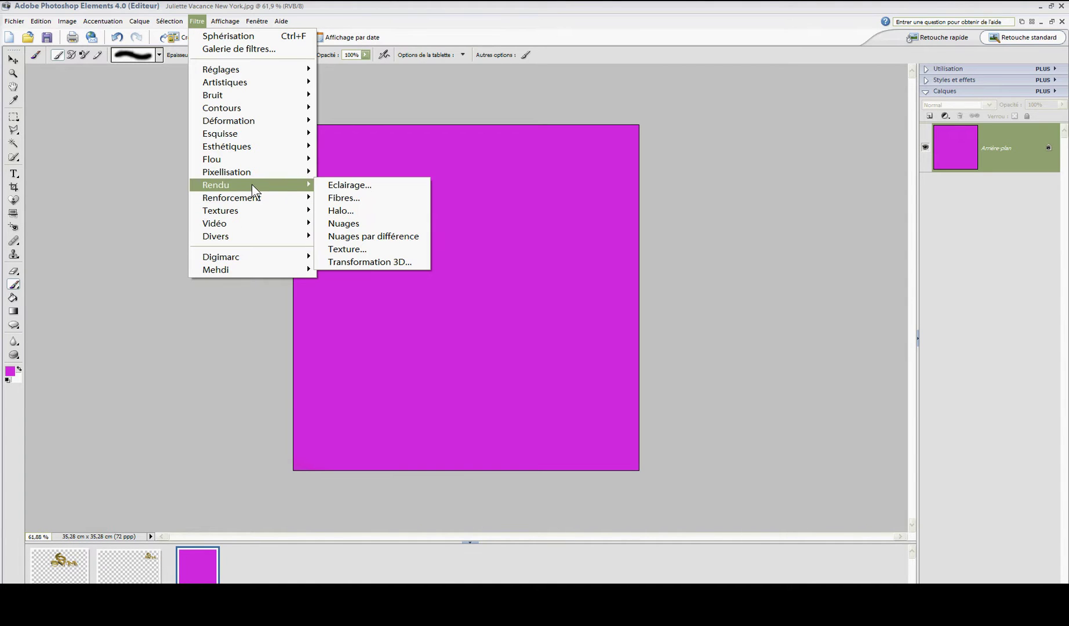
click(348, 185)
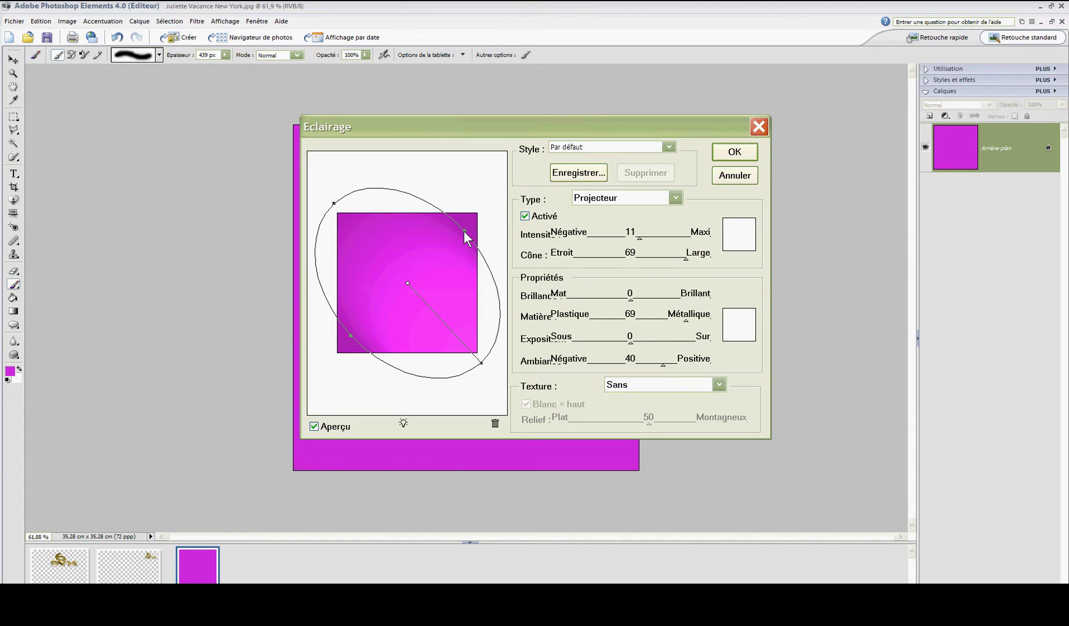
drag(464, 231, 463, 234)
mouse_move(664, 366)
mouse_down()
mouse_move(640, 366)
mouse_move(652, 366)
mouse_up()
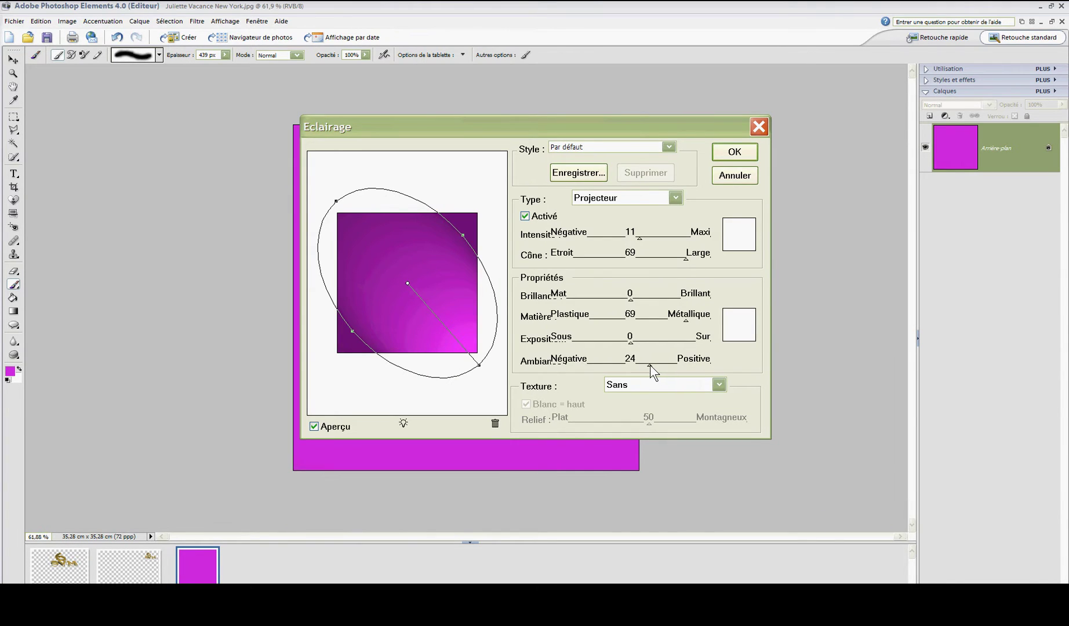
drag(649, 367, 664, 366)
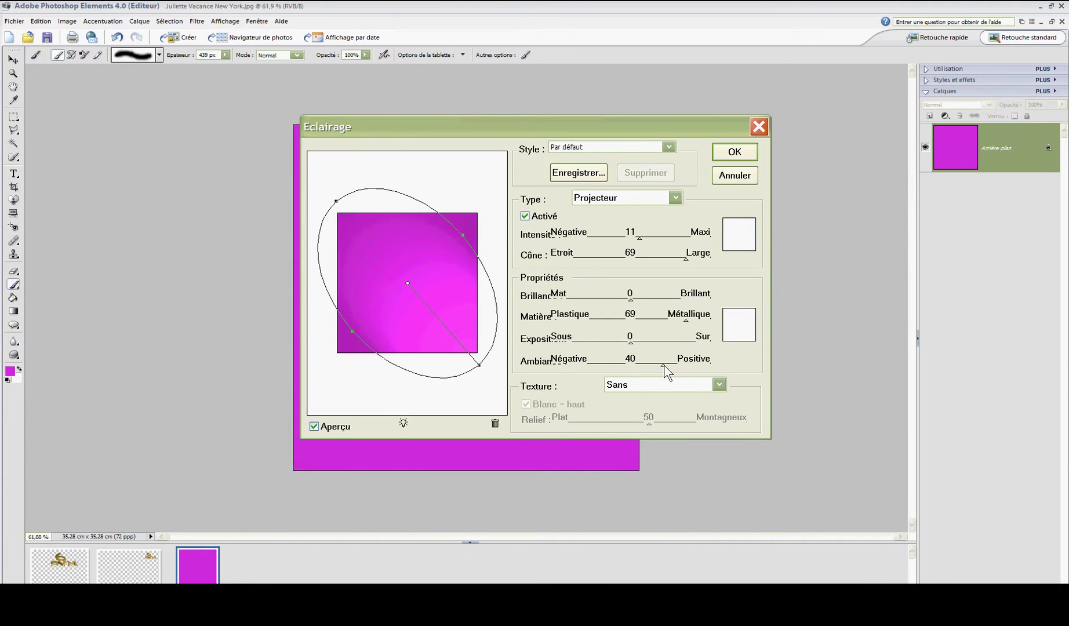
drag(638, 239, 650, 239)
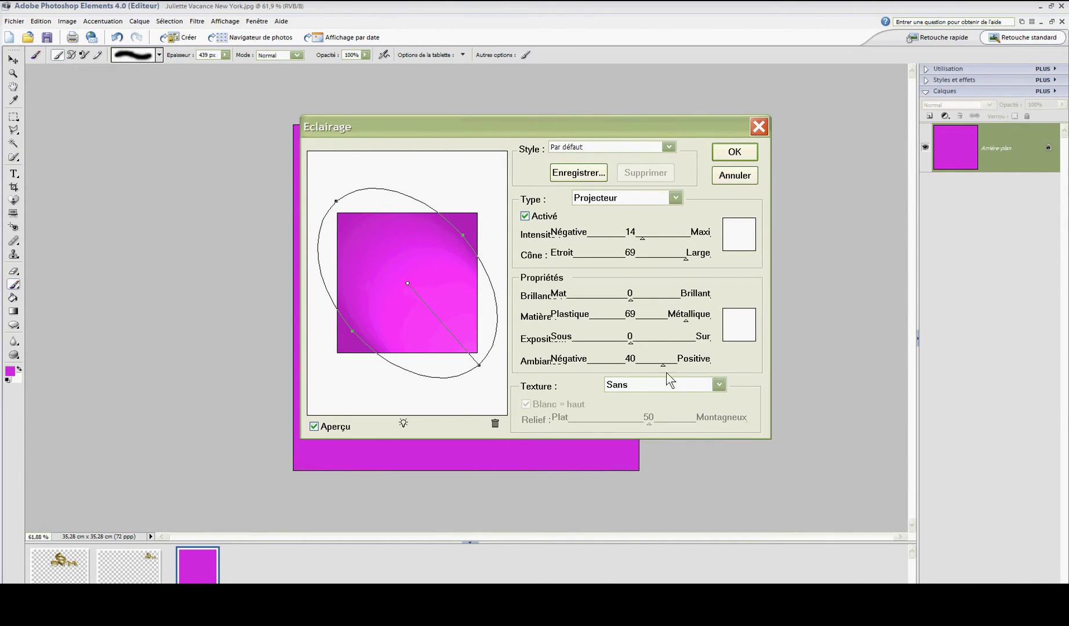
drag(663, 363, 661, 364)
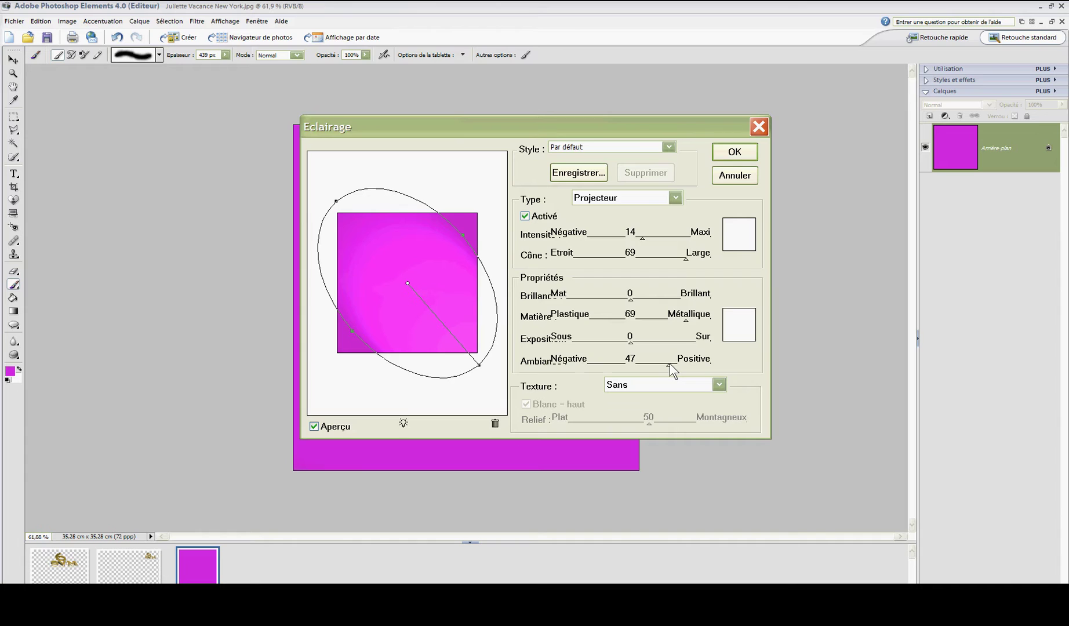
drag(669, 364, 670, 363)
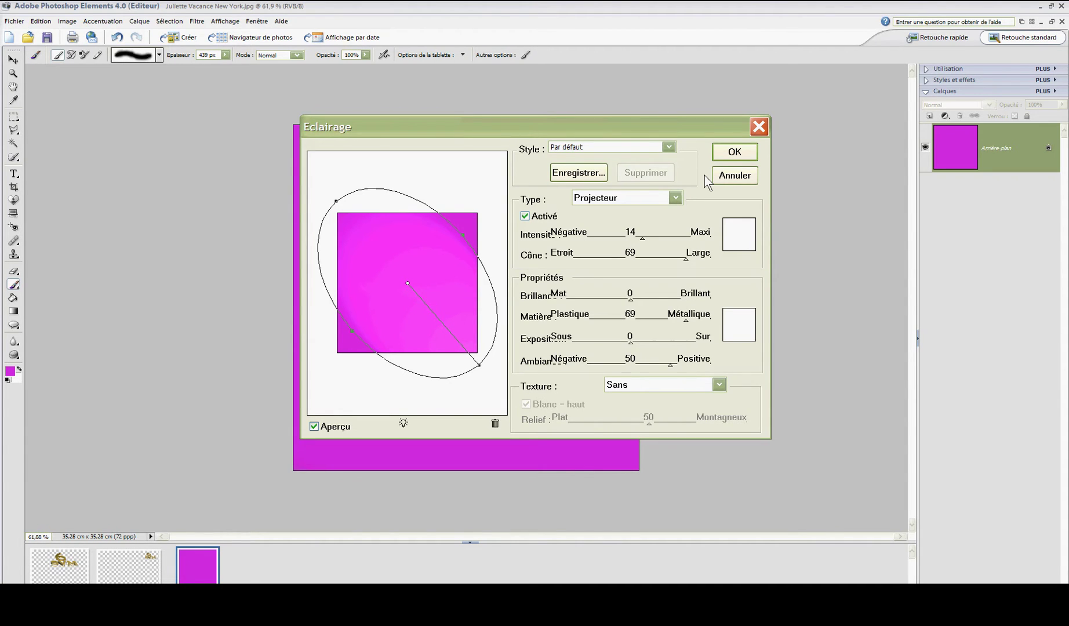
click(734, 152)
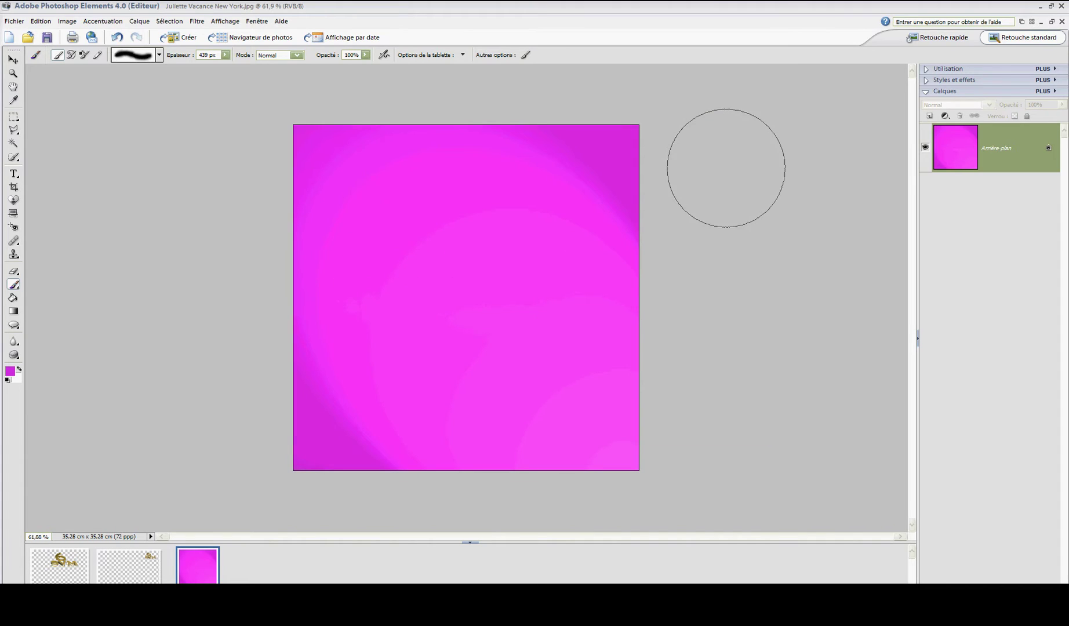
click(116, 37)
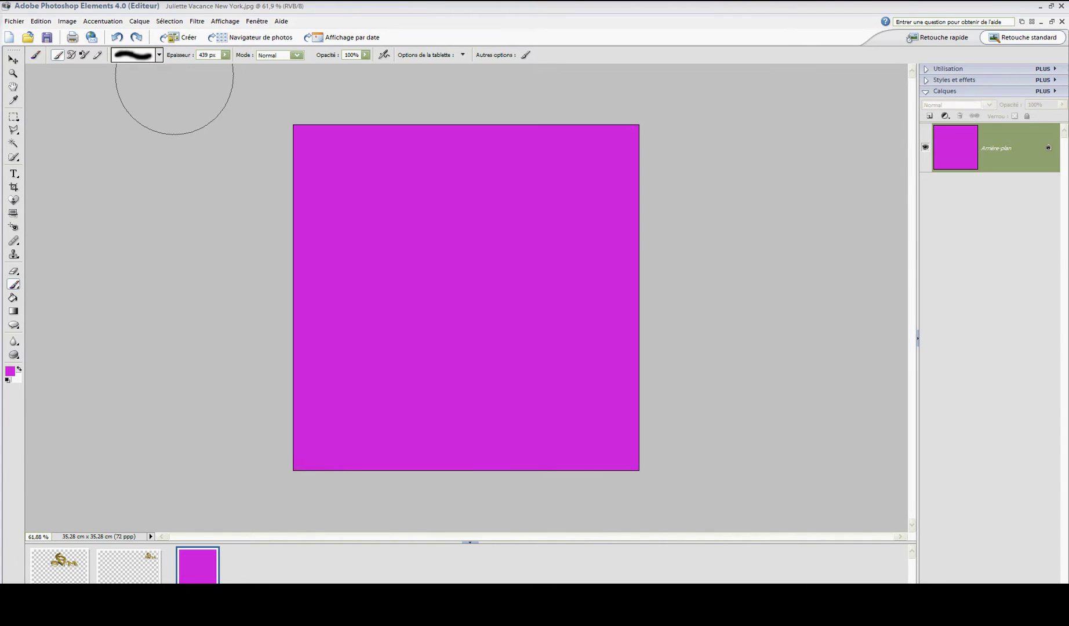
Step: Restore the undone Eclairage effect on the magenta background and paste the copied skyline circle as a new layer above it
click(135, 37)
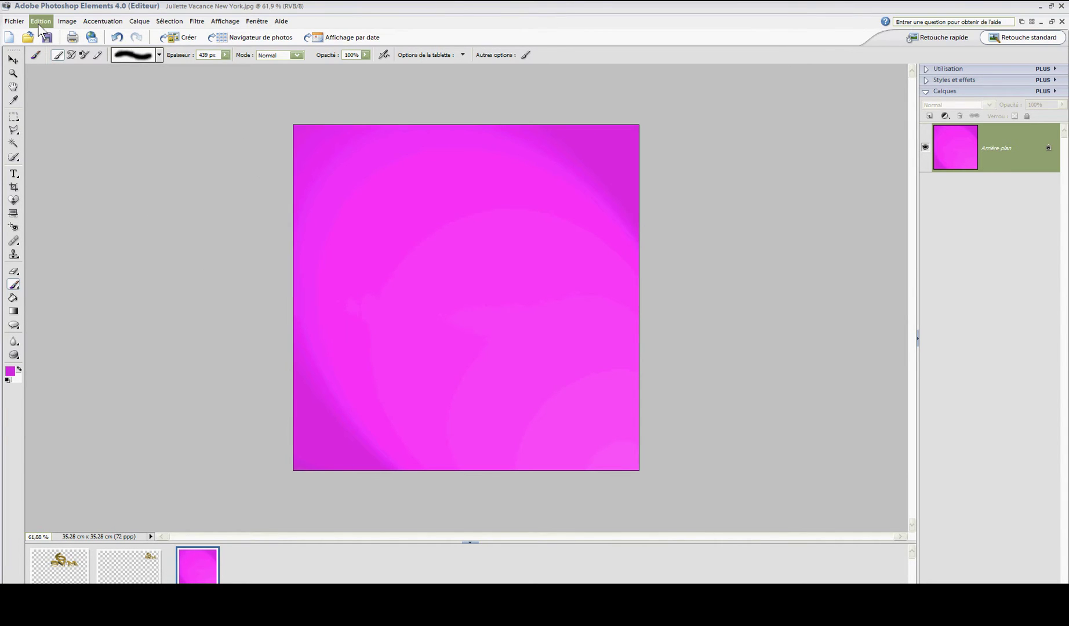
click(39, 22)
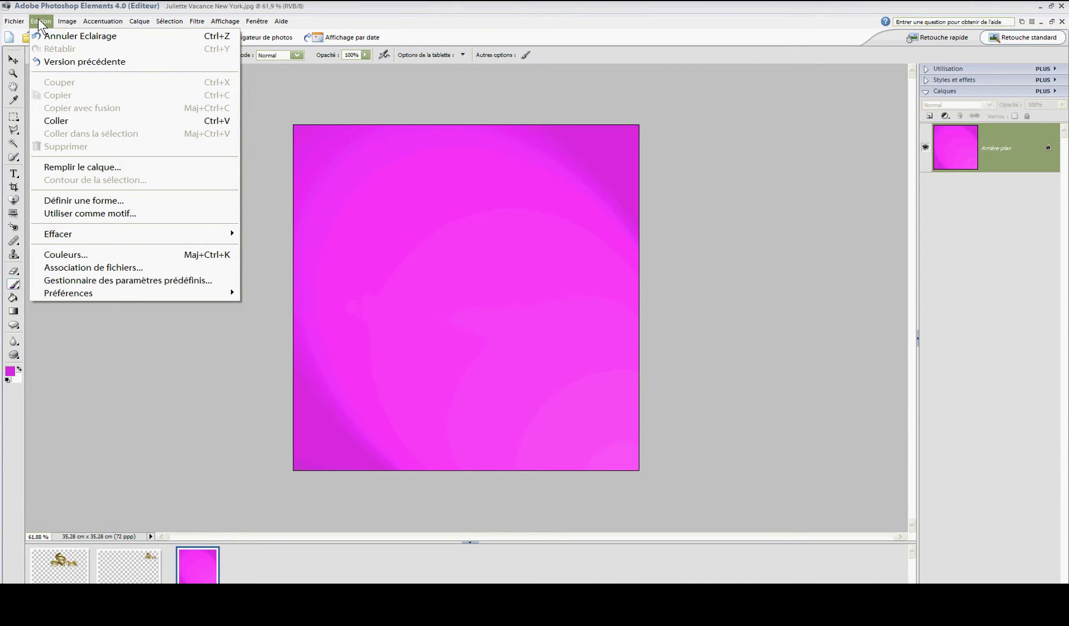
click(67, 129)
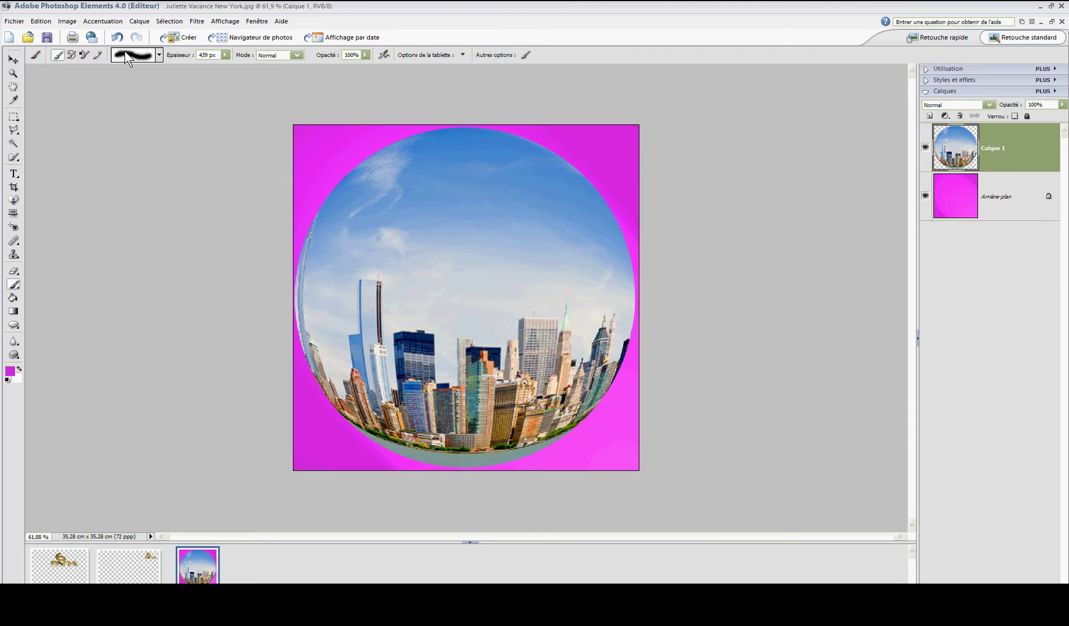
Step: Tint the midtones of the skyline circle pink-purple with Variantes de couleurs, adding red and blue and reducing green
click(102, 20)
mouse_move(114, 131)
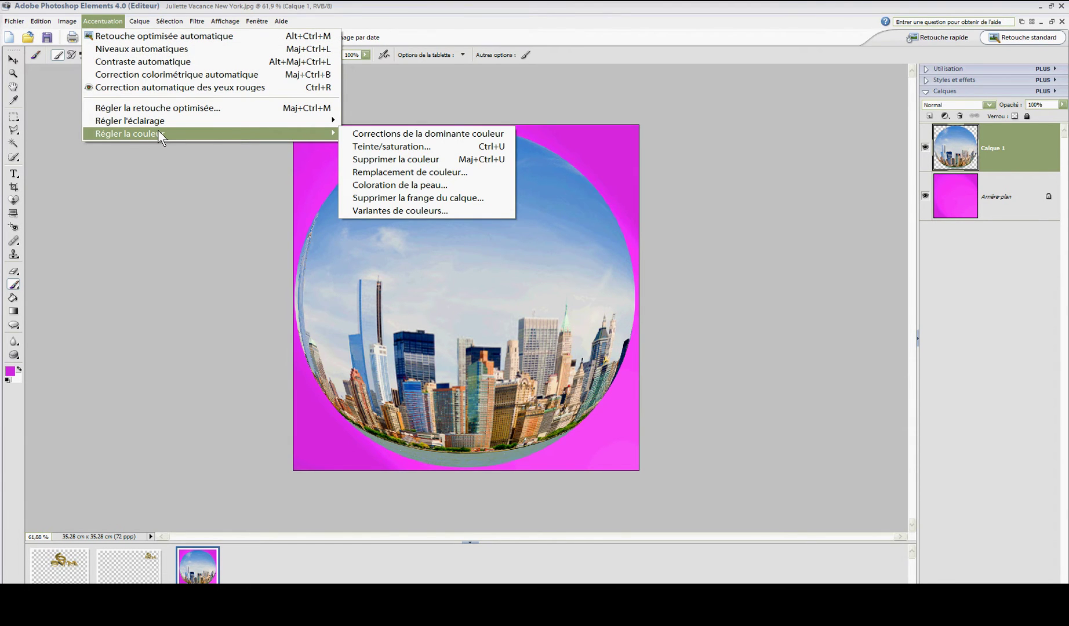
click(394, 210)
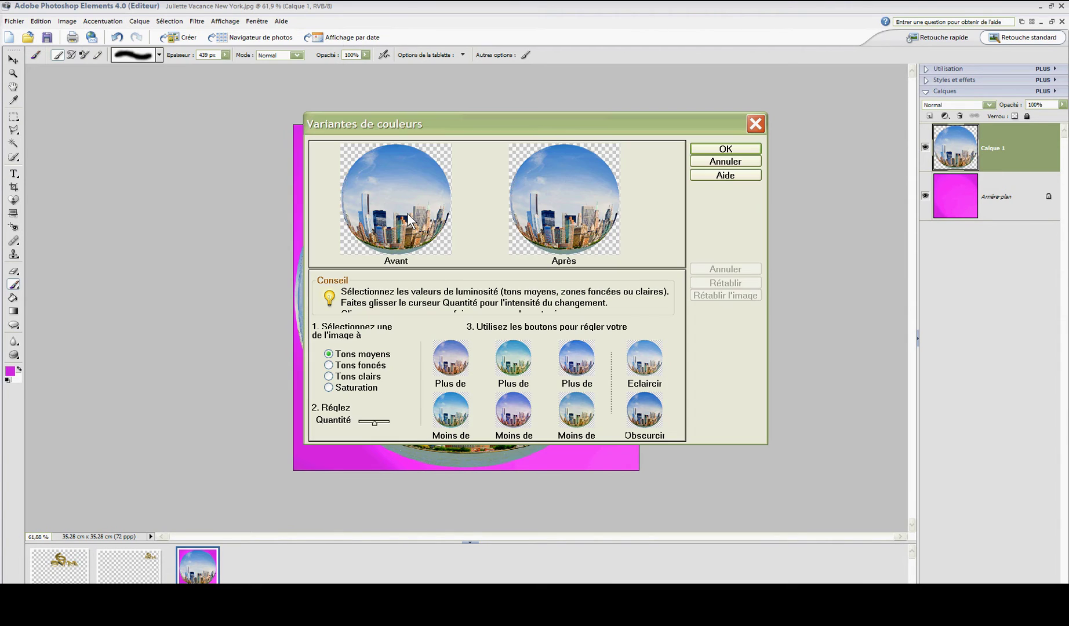
click(452, 356)
drag(519, 118, 731, 94)
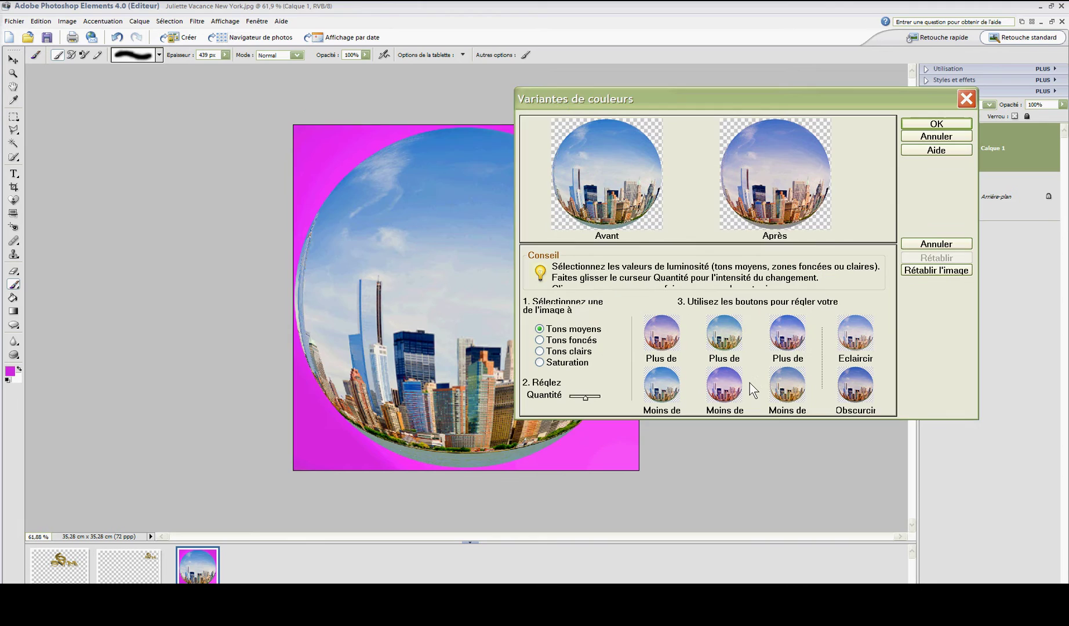
click(731, 385)
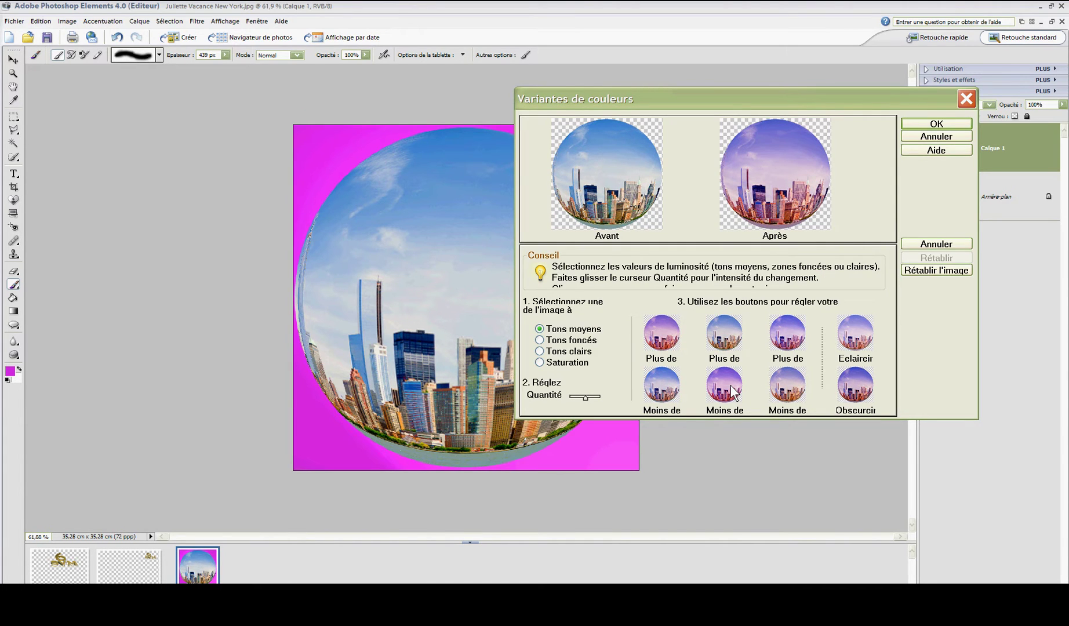
click(775, 342)
drag(740, 105, 798, 93)
click(723, 323)
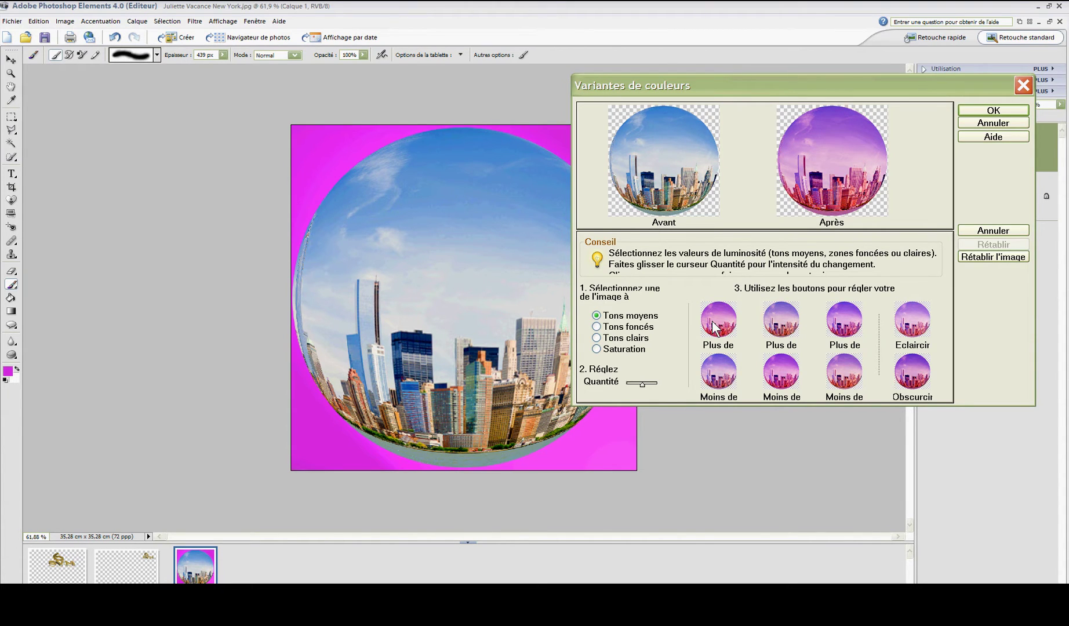
click(834, 323)
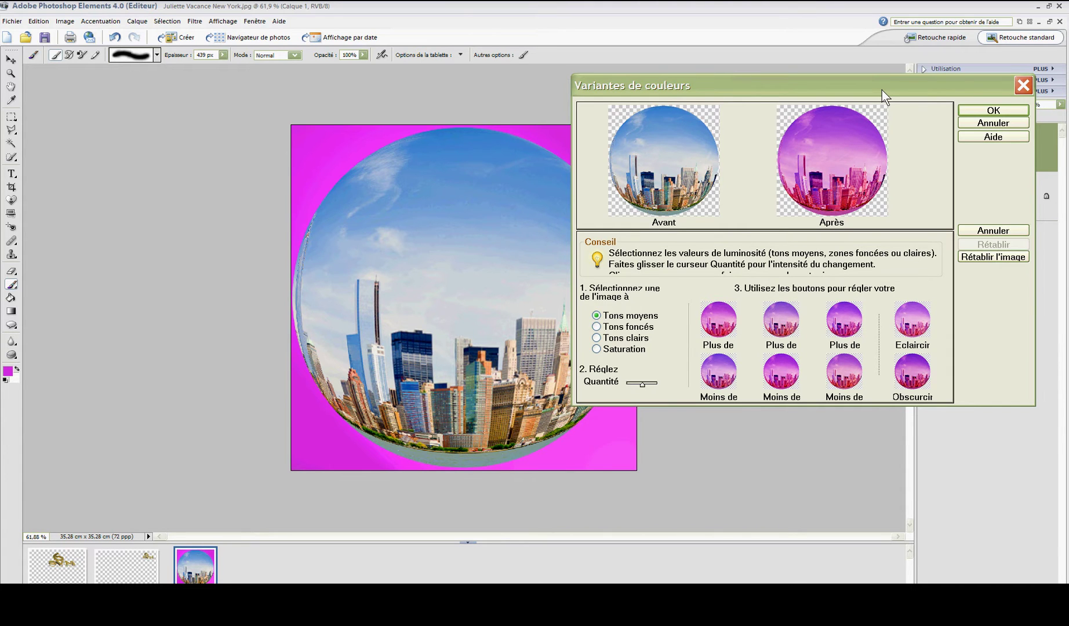
key(Return)
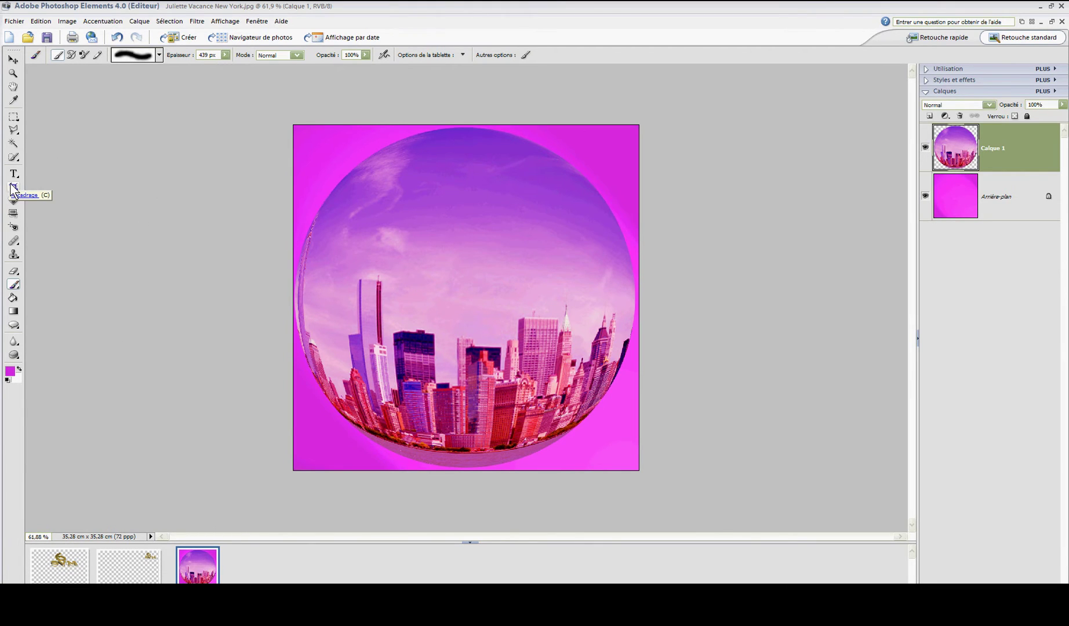
Step: Fade the skyline circle into the magenta background by erasing over it with a 311 px eraser at 30% opacity
click(13, 272)
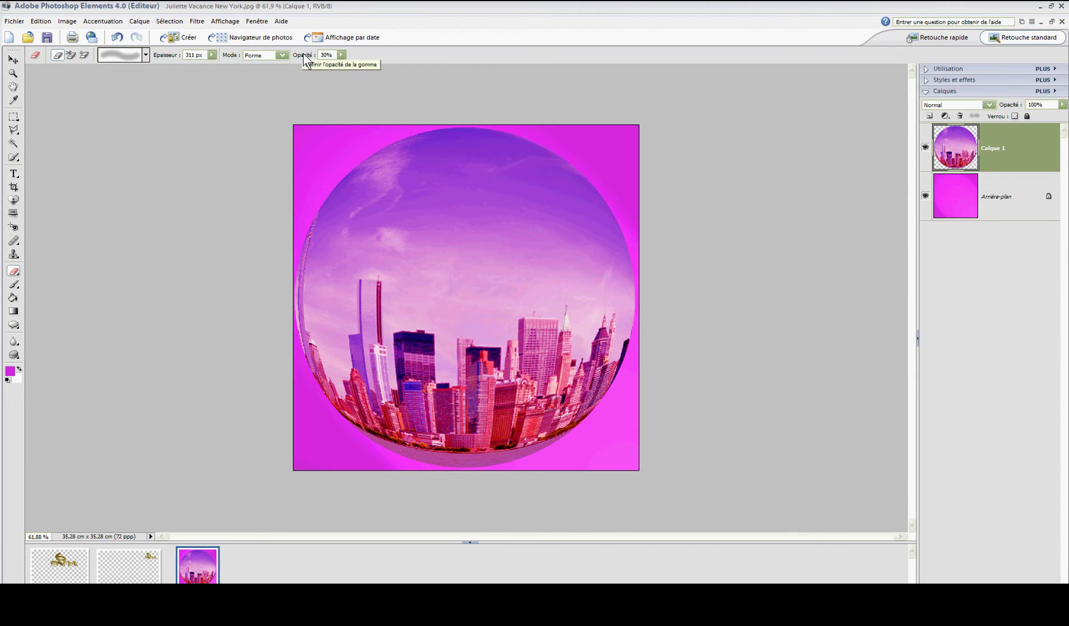
drag(355, 181, 407, 202)
mouse_move(347, 278)
mouse_down()
mouse_move(651, 324)
mouse_move(478, 449)
mouse_up()
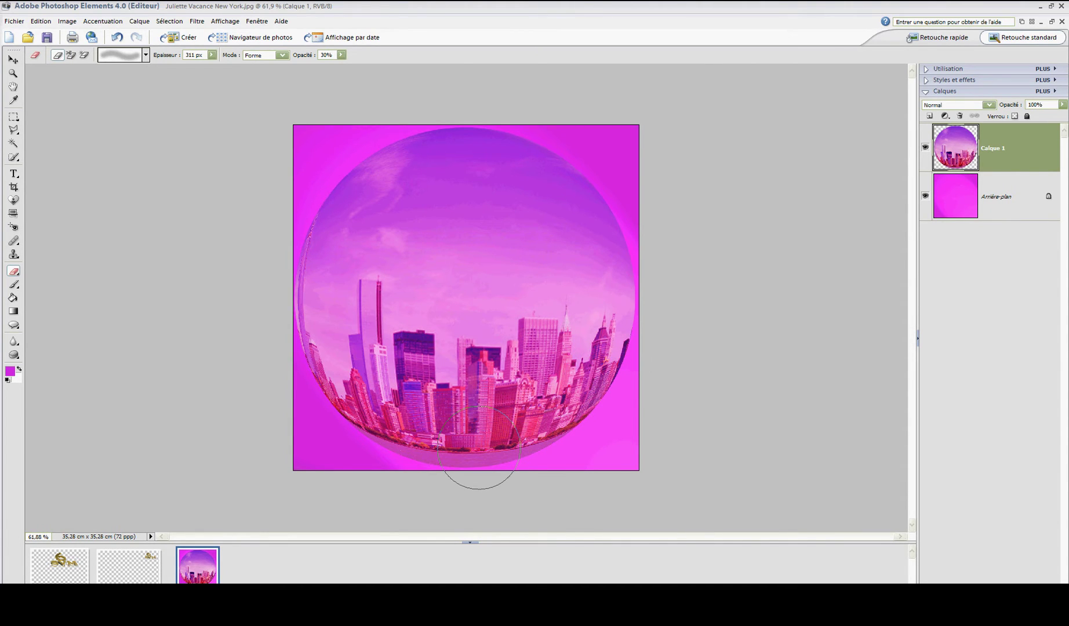
drag(587, 342, 363, 433)
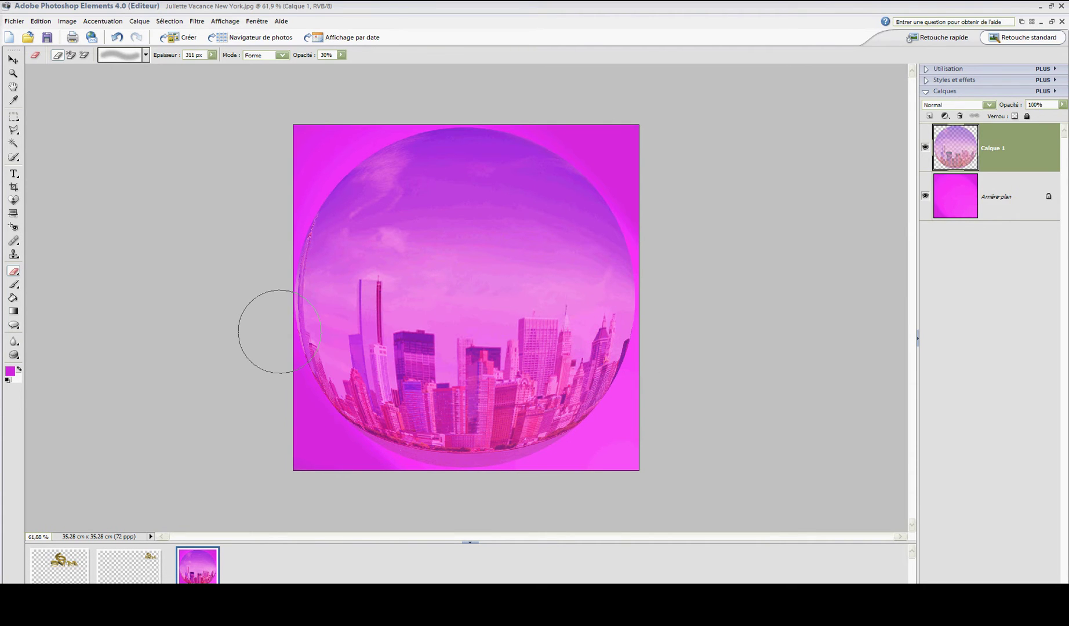
mouse_move(638, 307)
mouse_down()
mouse_move(322, 294)
mouse_move(494, 163)
mouse_move(397, 222)
mouse_move(296, 368)
mouse_move(532, 430)
mouse_move(432, 425)
mouse_up()
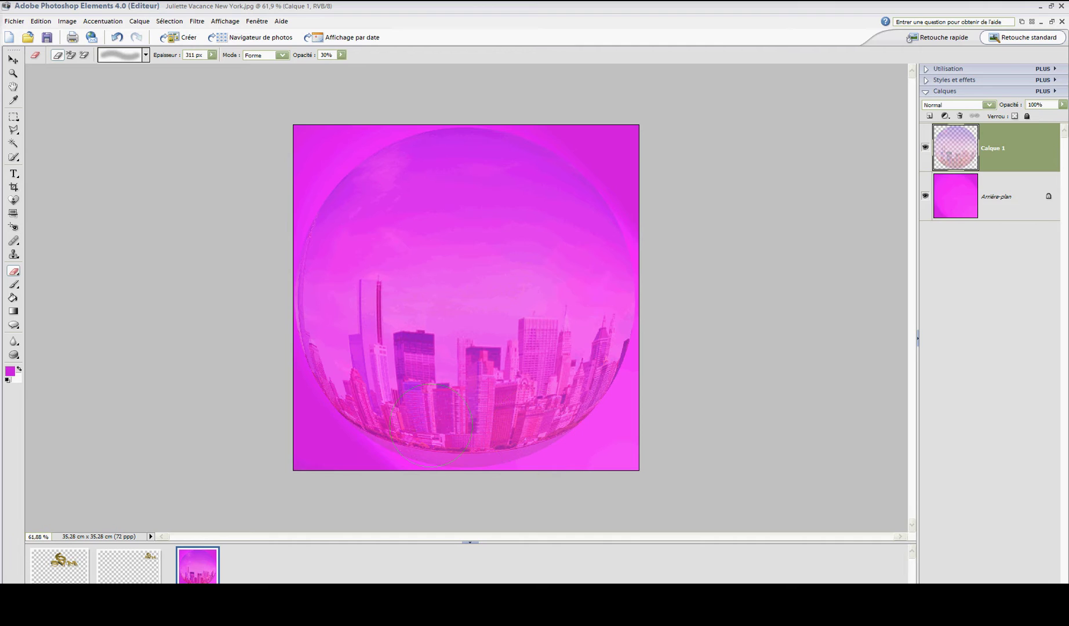
drag(564, 413, 579, 341)
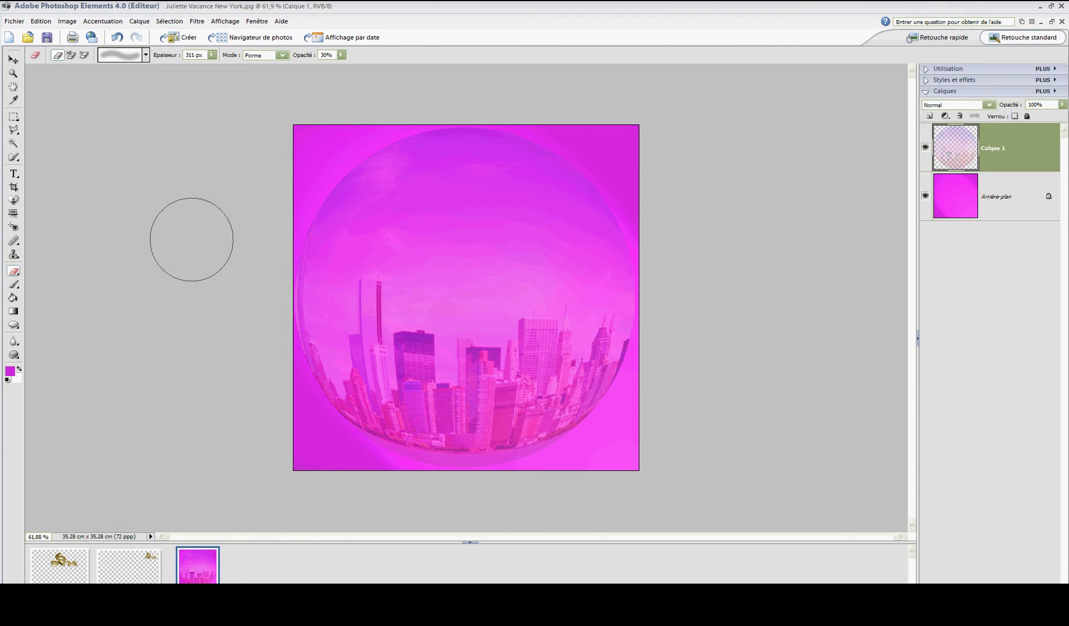
Step: Draw a tall, very thin ellipse shape left of the bubble's centre and recolour it near-white (f8f0f8)
click(14, 326)
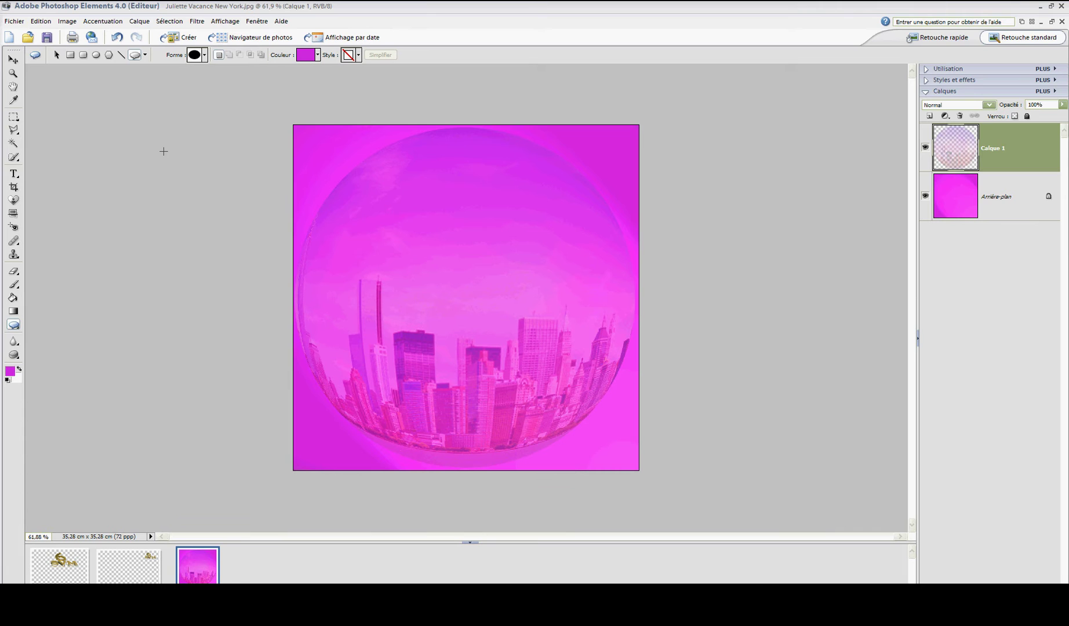
click(205, 56)
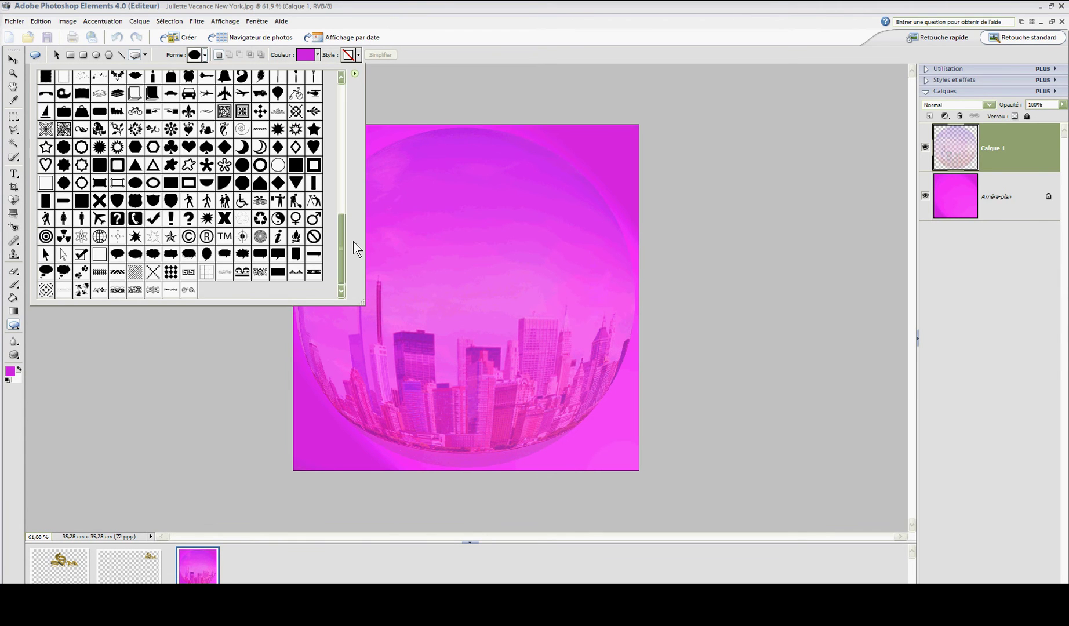
click(193, 54)
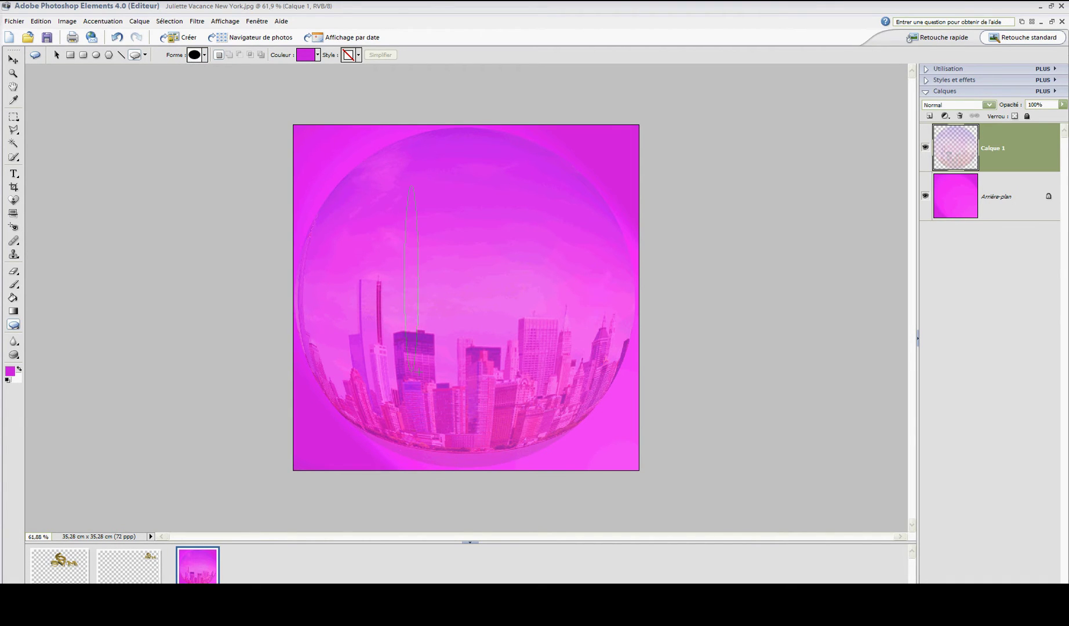
drag(418, 414, 417, 414)
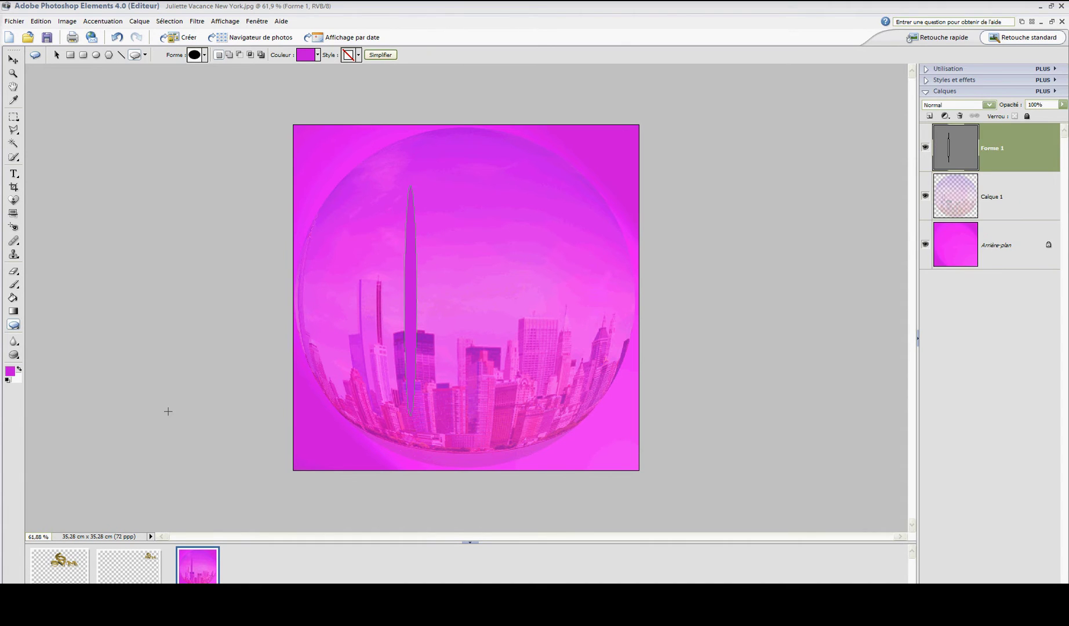
click(304, 57)
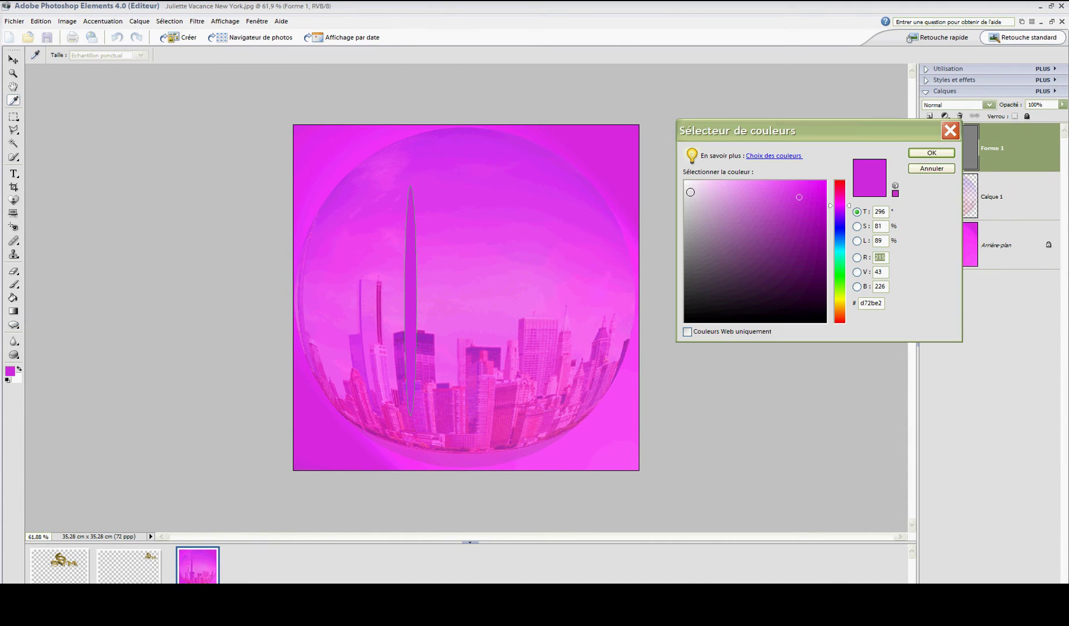
click(688, 184)
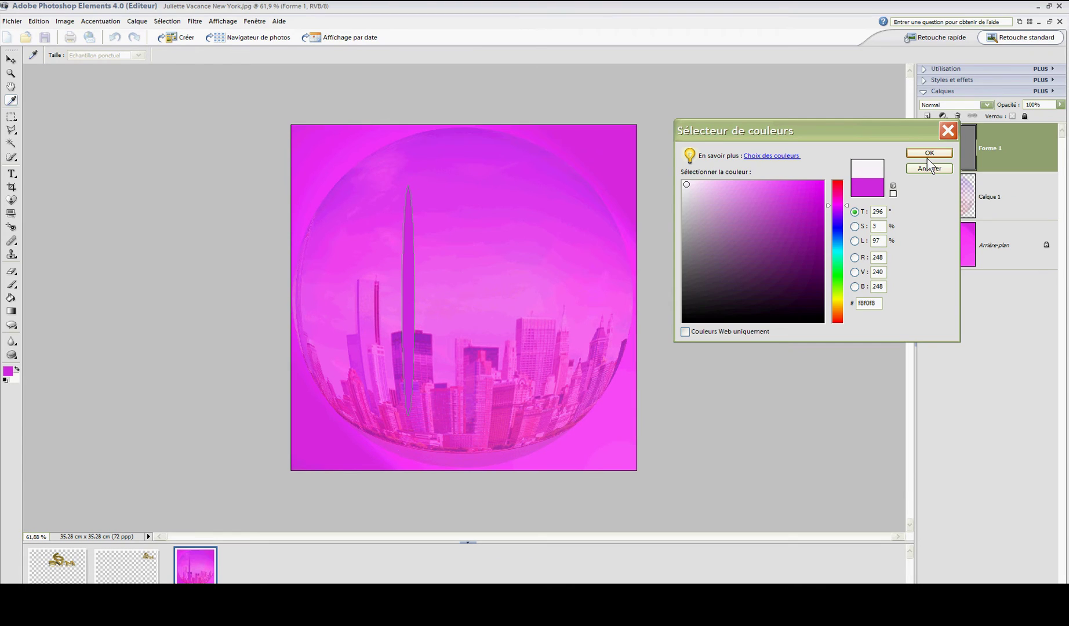
click(928, 155)
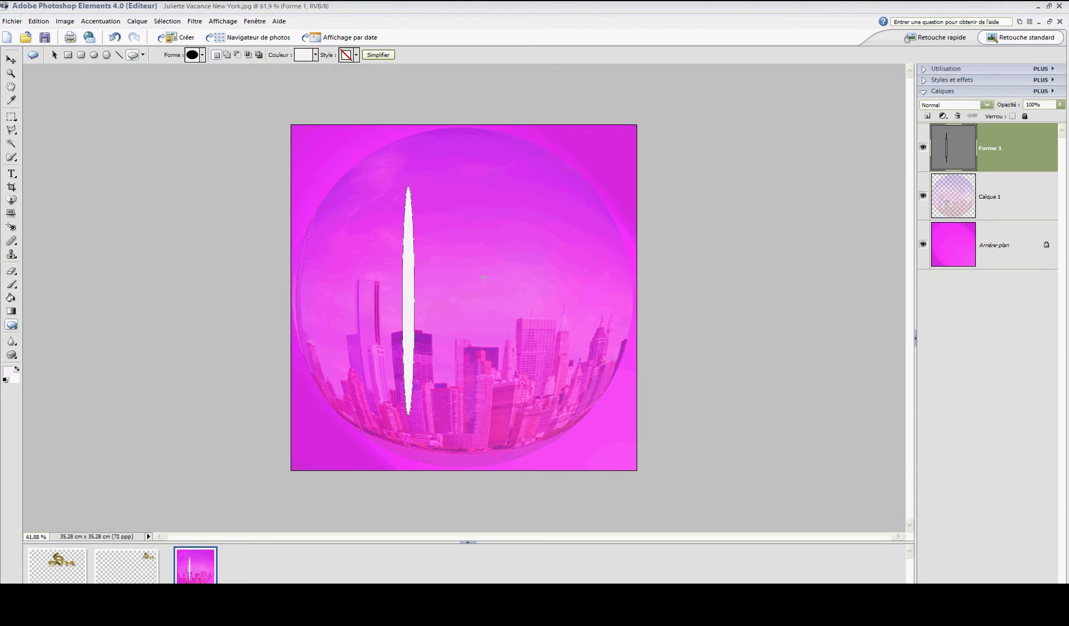
Step: Simplify the white ellipse's shape layer and apply the Sphérisation filter to it
click(193, 22)
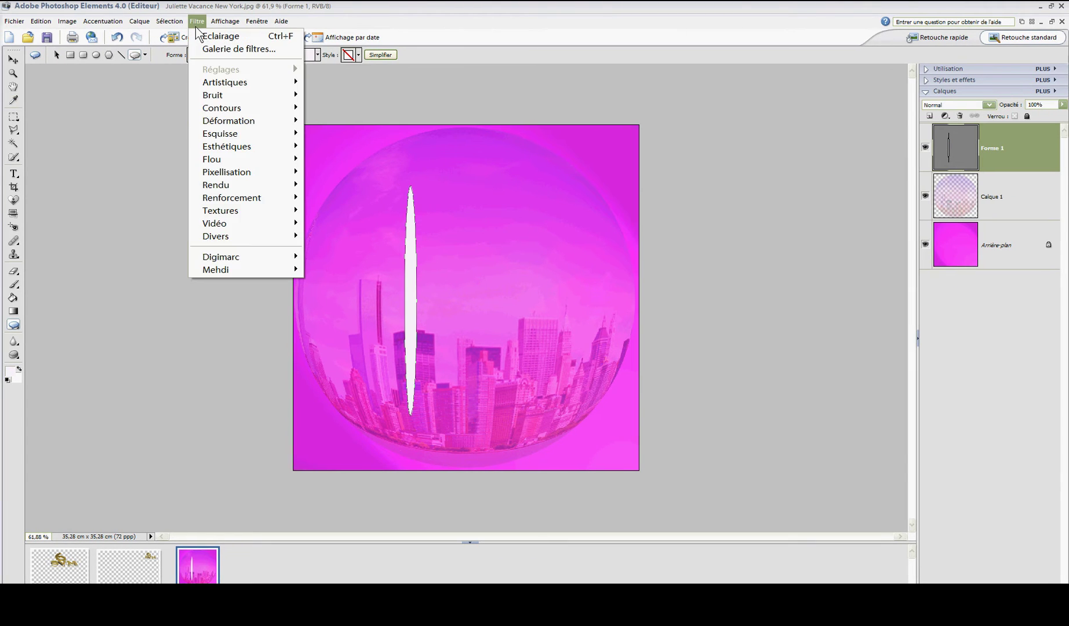
mouse_move(220, 124)
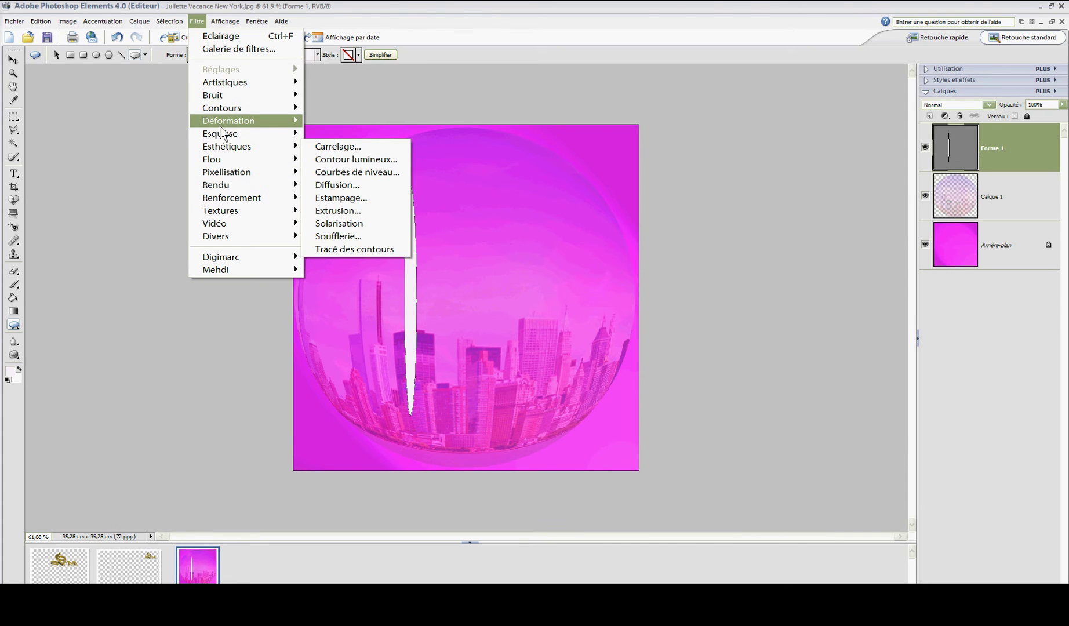
click(326, 244)
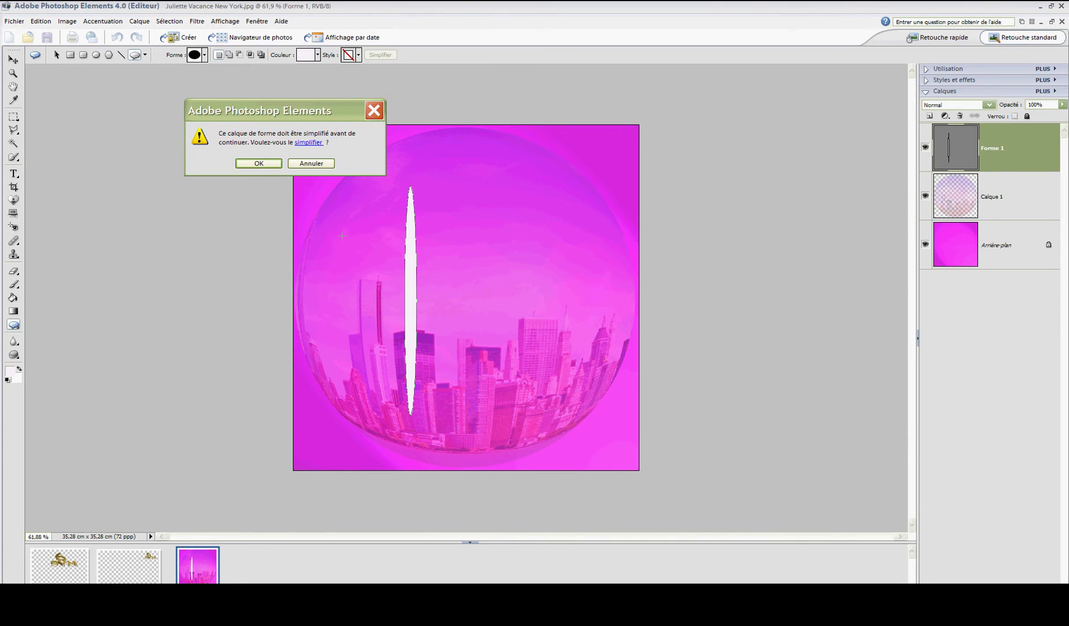
click(270, 164)
drag(571, 174, 737, 165)
click(766, 186)
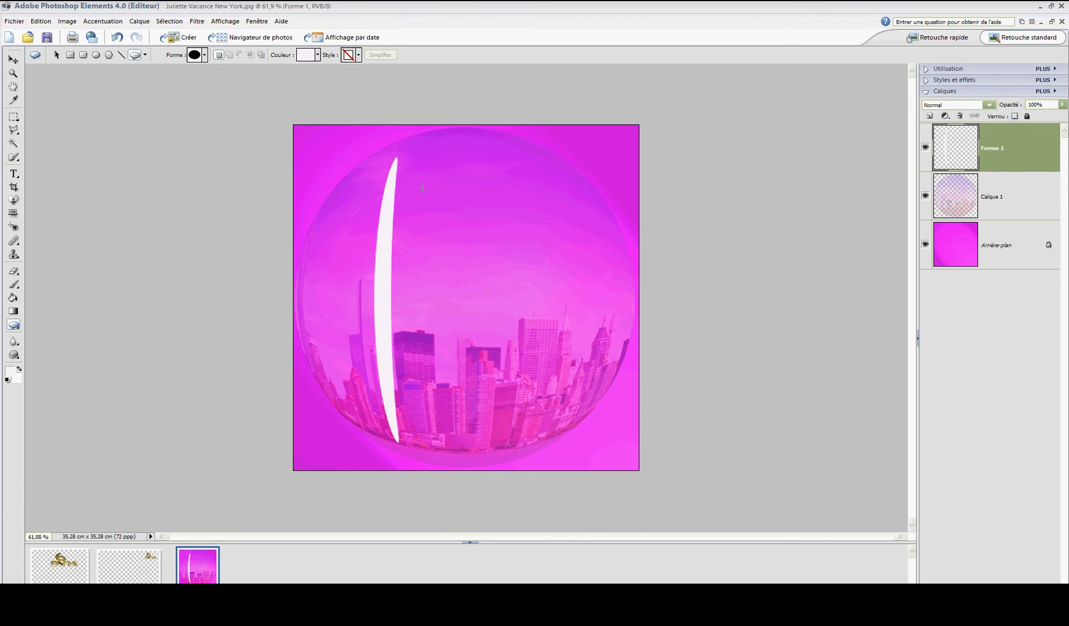
Step: Reapply the Sphérisation filter three more times to bend the white ellipse into a thin crescent along the bubble's left edge
click(197, 21)
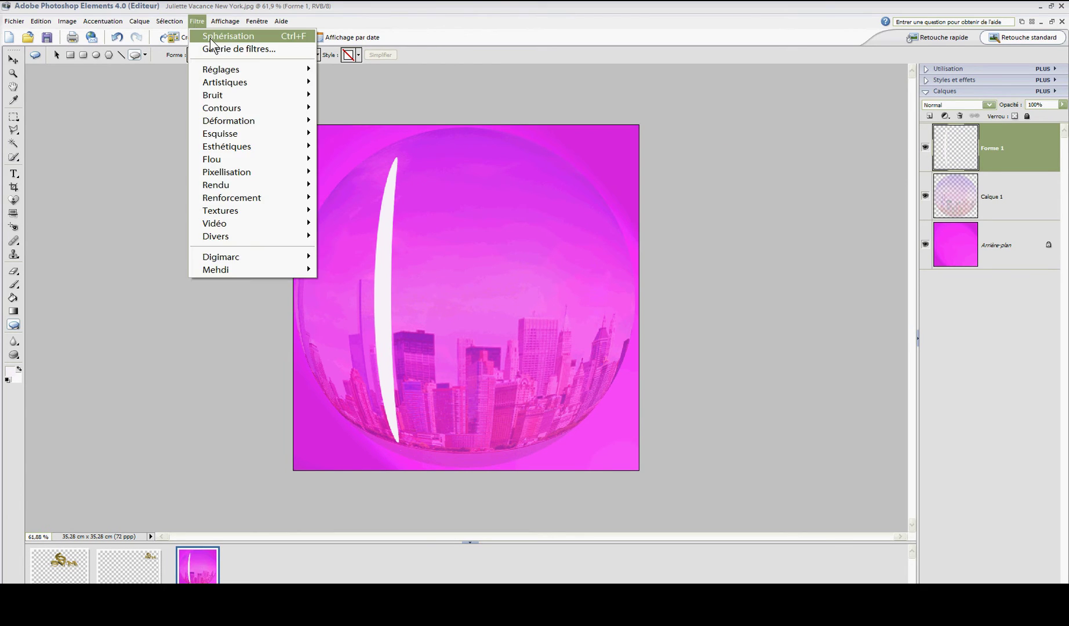
click(212, 39)
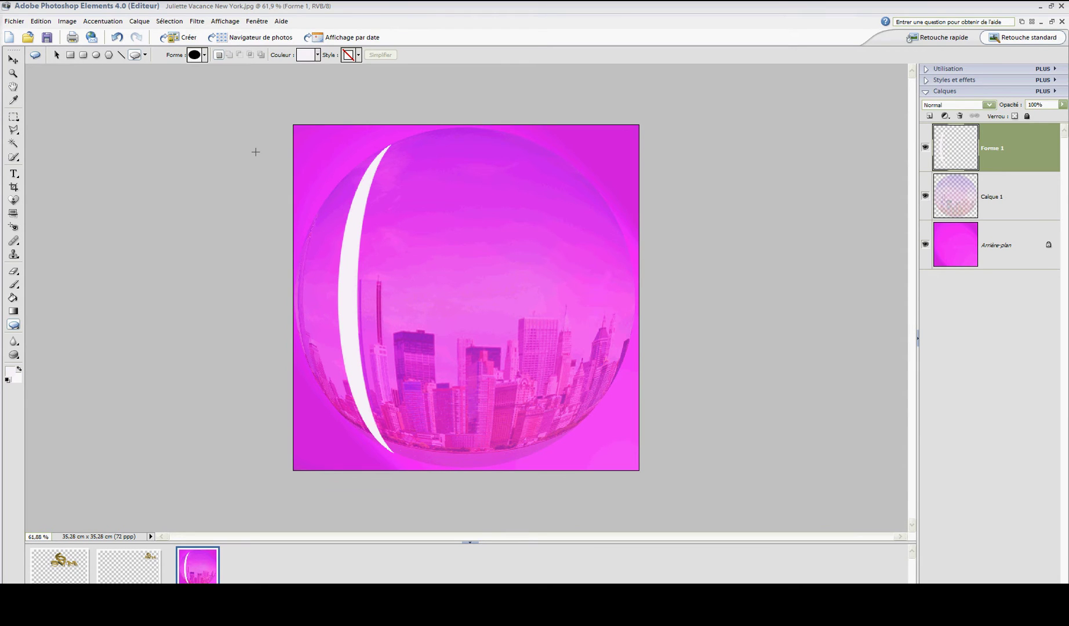
key(ctrl+f)
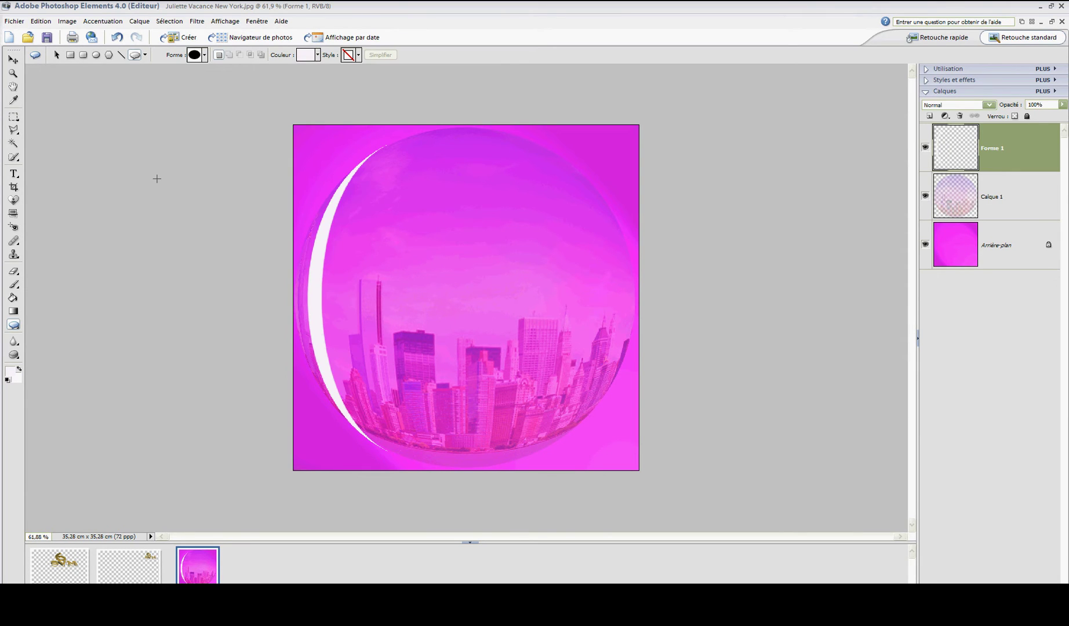
click(205, 21)
click(211, 36)
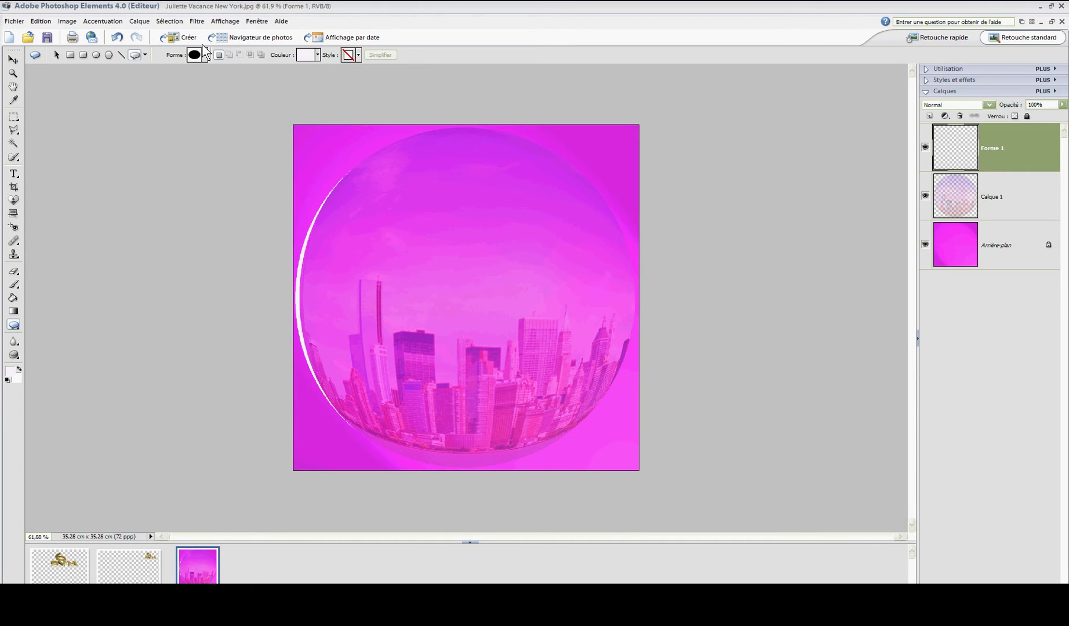
Step: Stretch the white crescent at the bubble's left edge to 124% width and 105.4% height
click(16, 61)
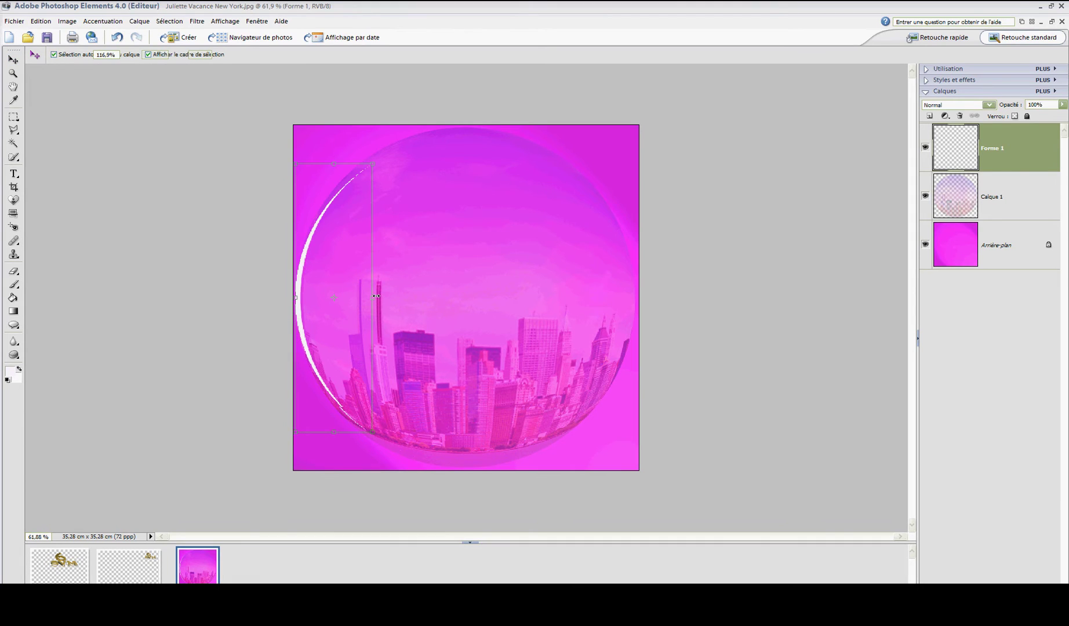
drag(376, 296, 343, 297)
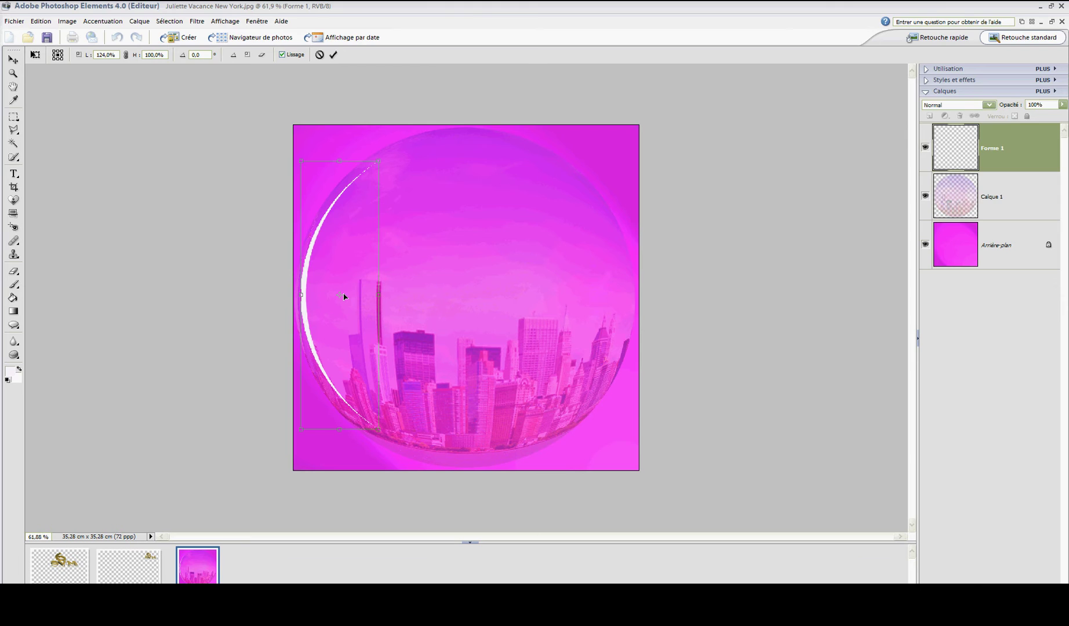
drag(338, 429, 337, 441)
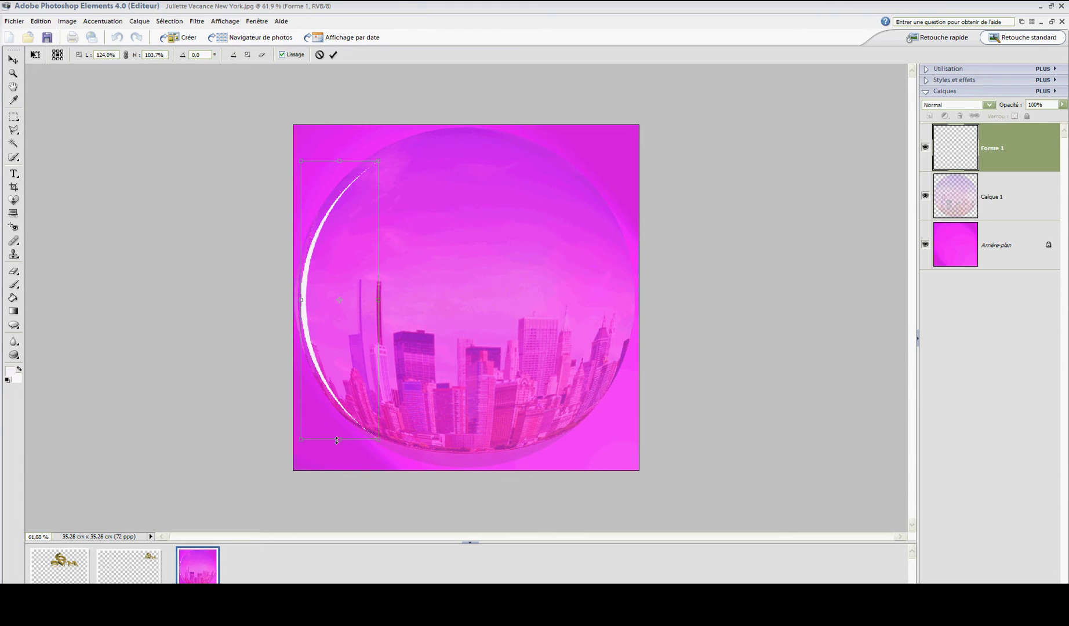
drag(342, 165, 341, 158)
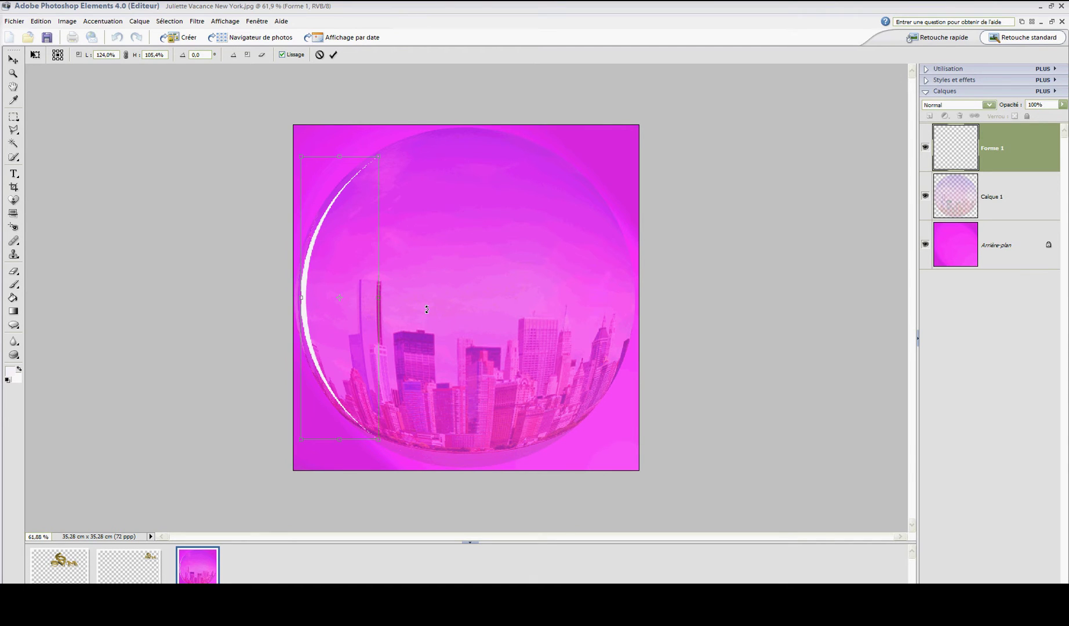
Step: Rotate the white crescent by -87.5° and fit it along the bubble's bottom edge
drag(393, 443, 559, 223)
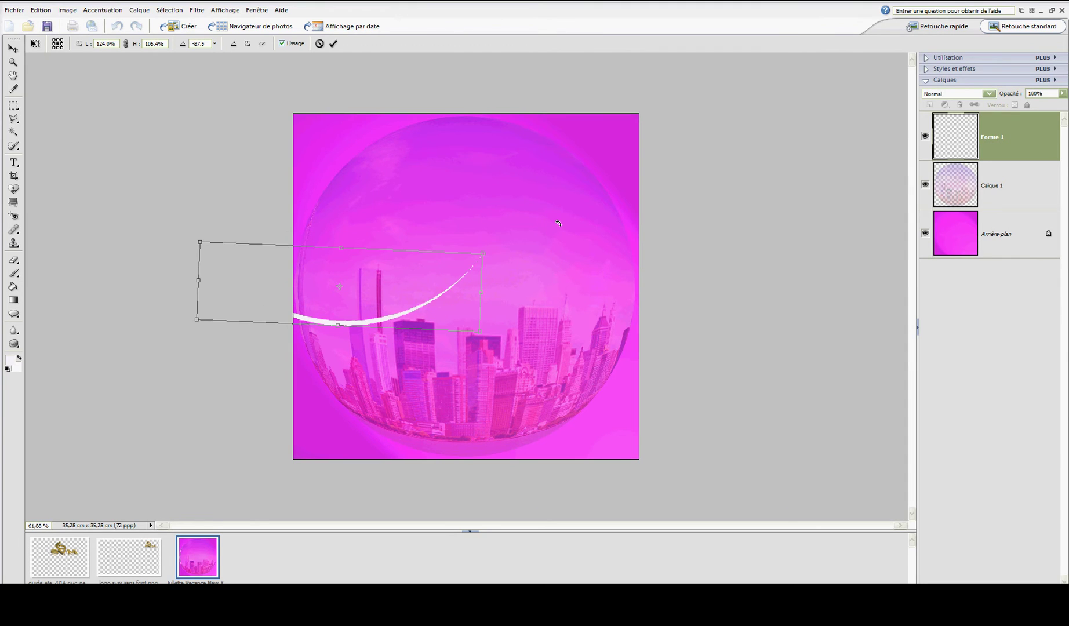
drag(369, 306, 484, 407)
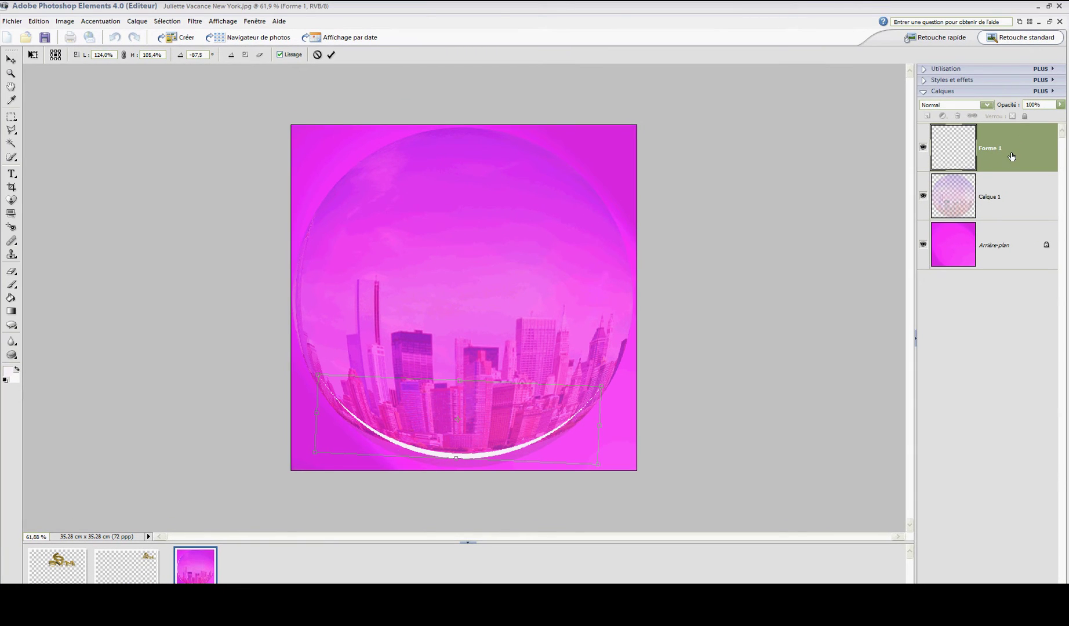
click(330, 55)
Step: Duplicate the crescent layer Forme 1 within the same document, keeping the suggested name
right_click(1005, 151)
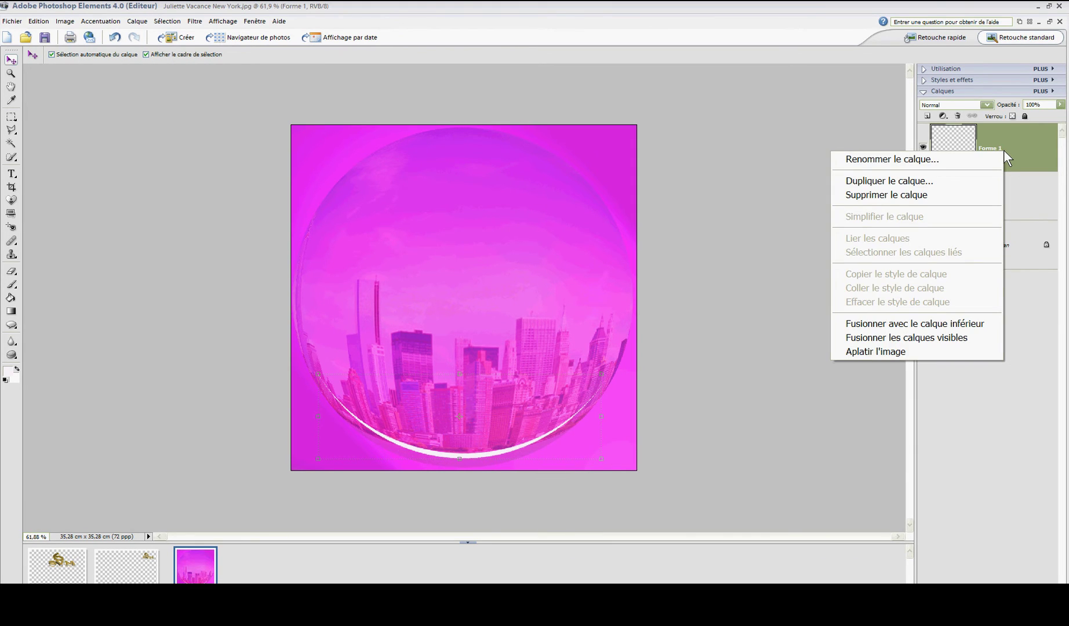
click(979, 182)
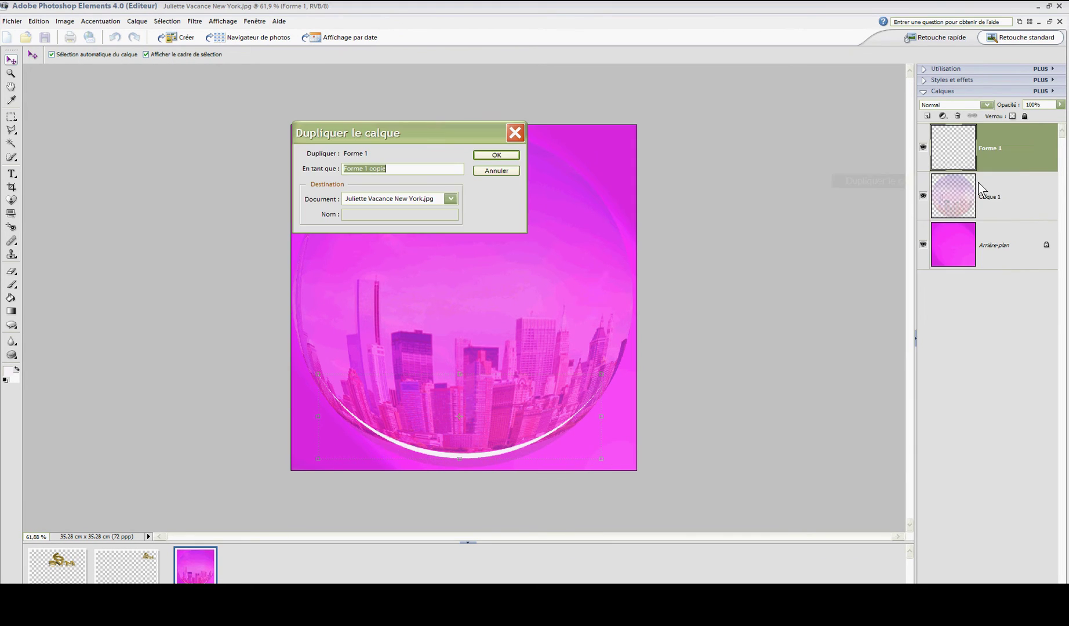
click(491, 156)
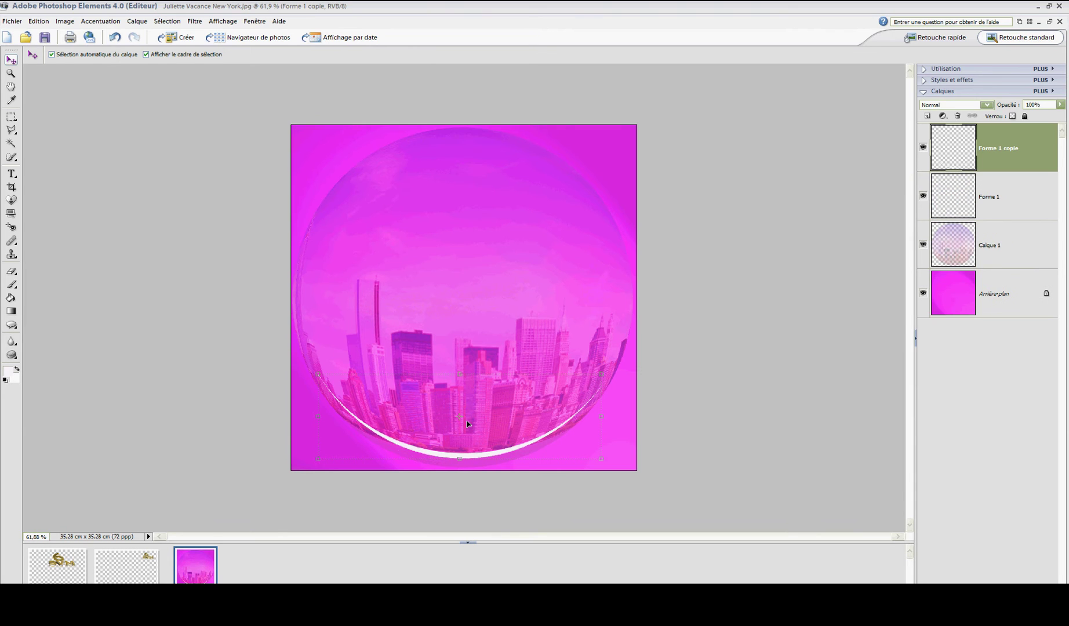
Step: Rotate the duplicated crescent by -178.9° and fit it along the bubble's top edge
key(ctrl+t)
drag(545, 464, 385, 344)
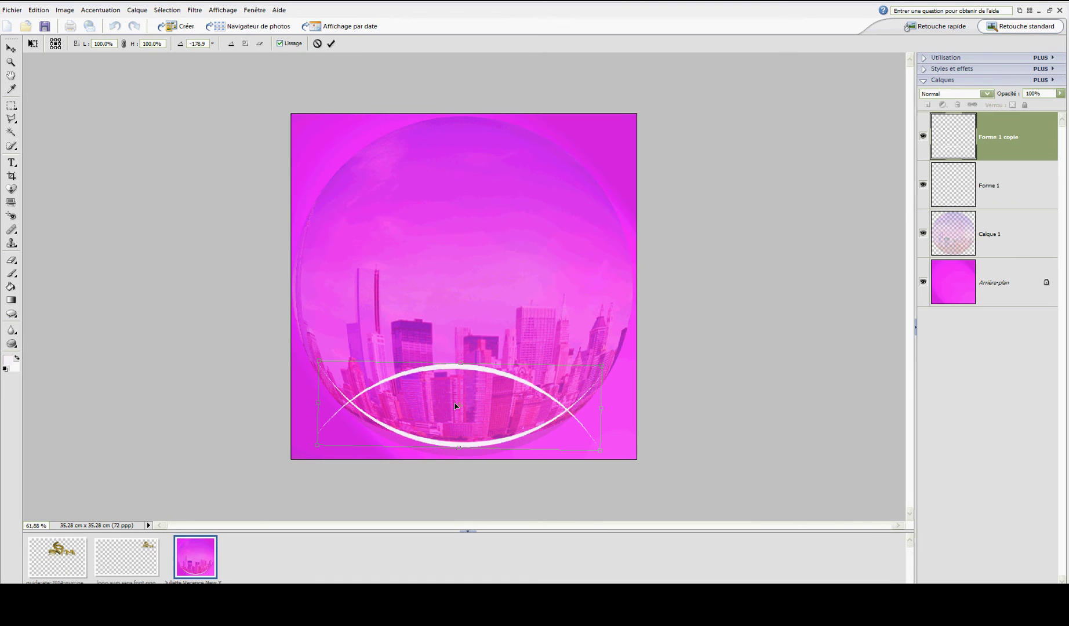
drag(455, 406, 485, 162)
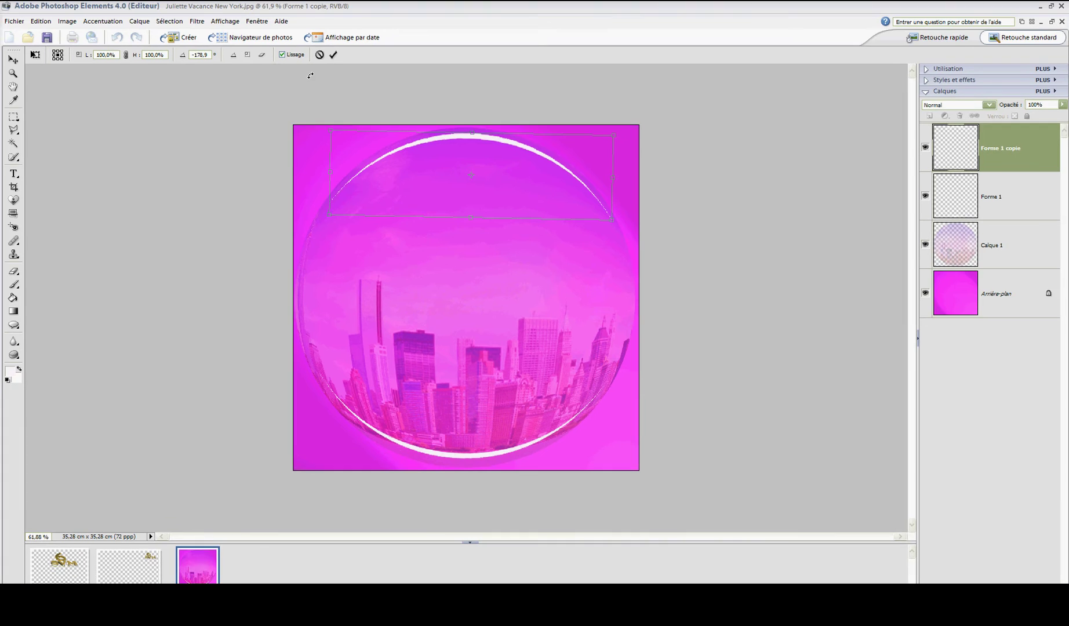
key(Return)
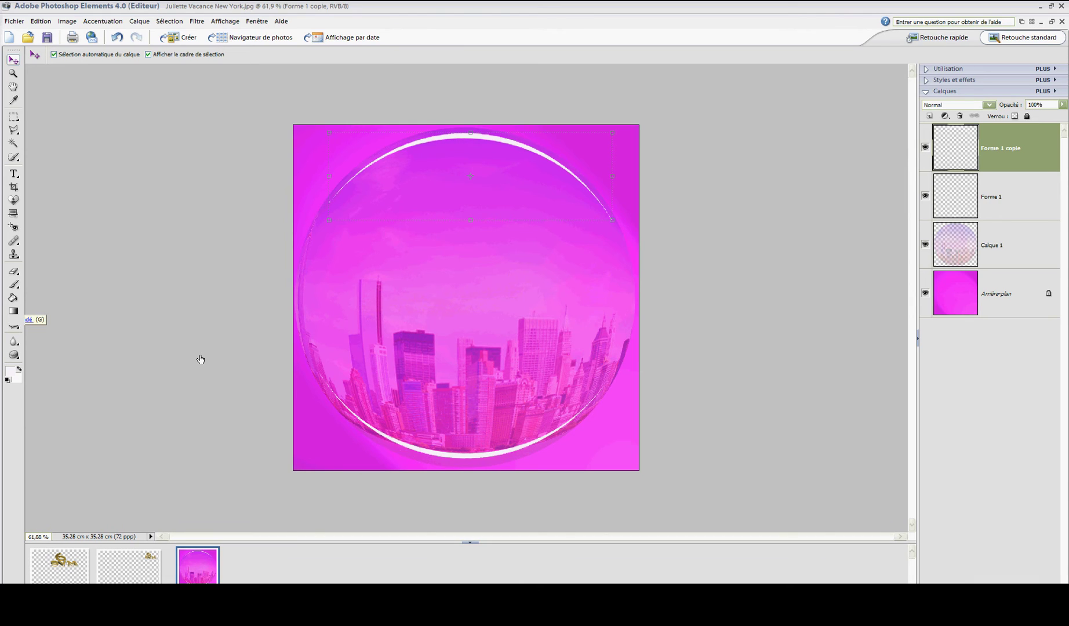
Step: Draw a small narrow white ellipse, rotate it by -40.4° and place it inside the bubble's upper-right area
click(14, 325)
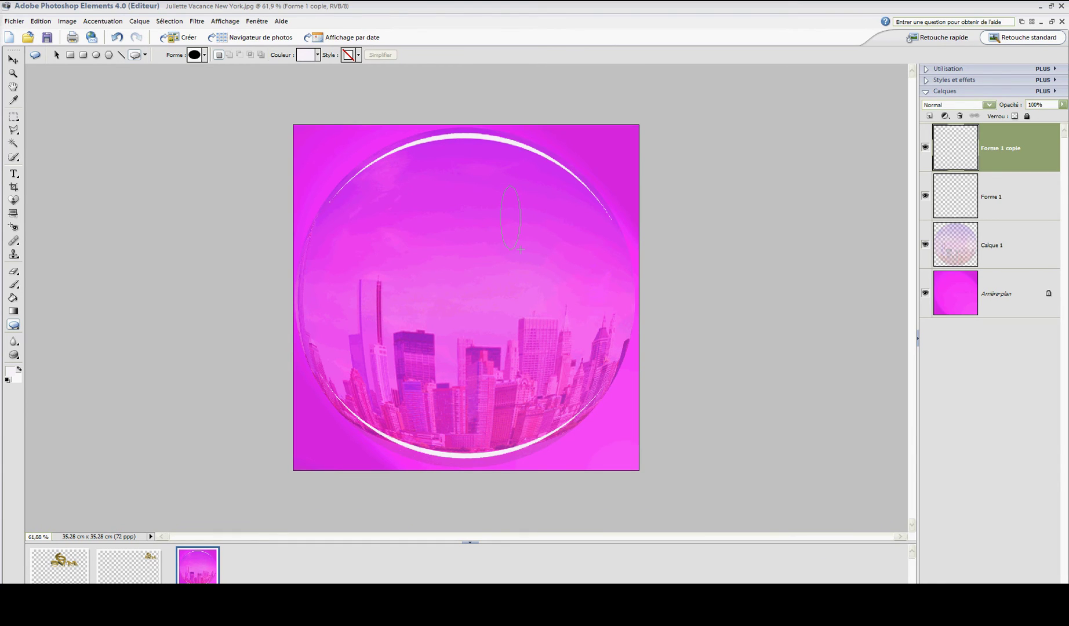
drag(520, 249, 521, 248)
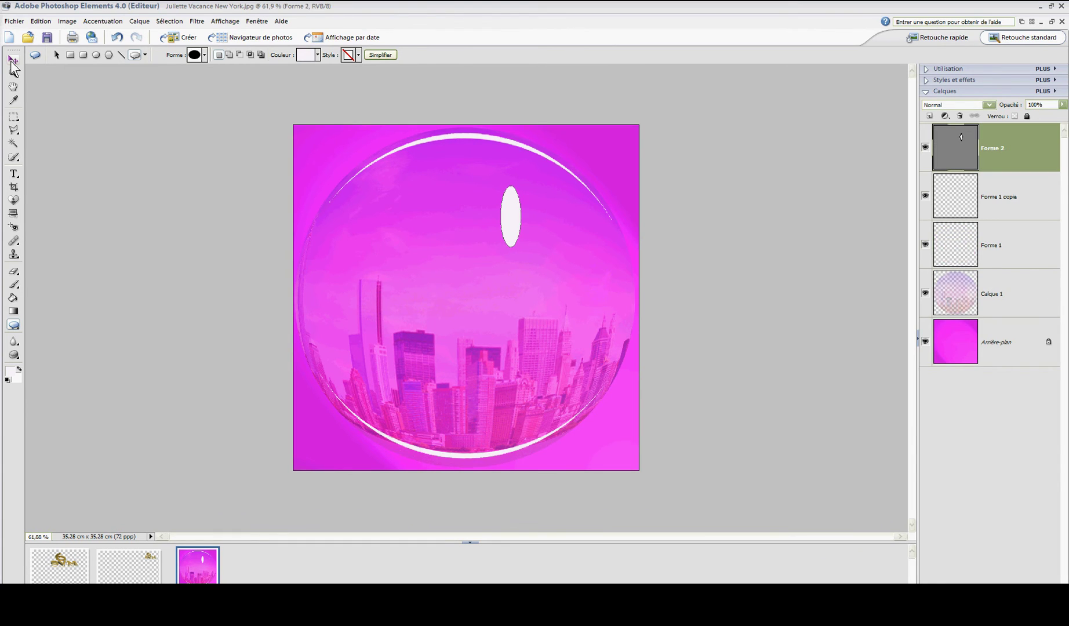
click(12, 61)
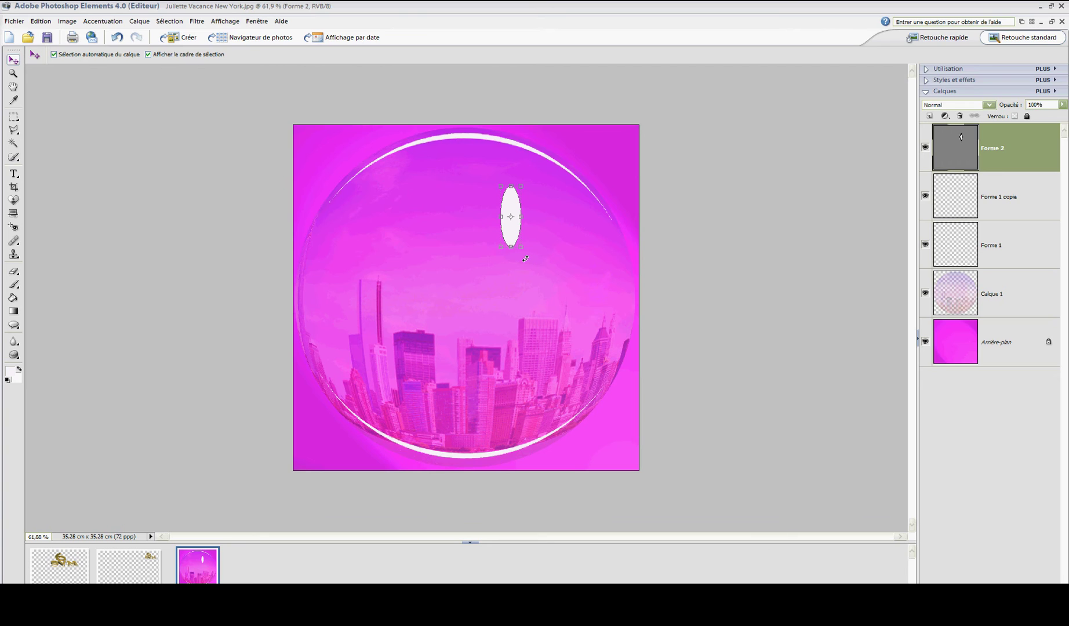
drag(525, 259, 556, 242)
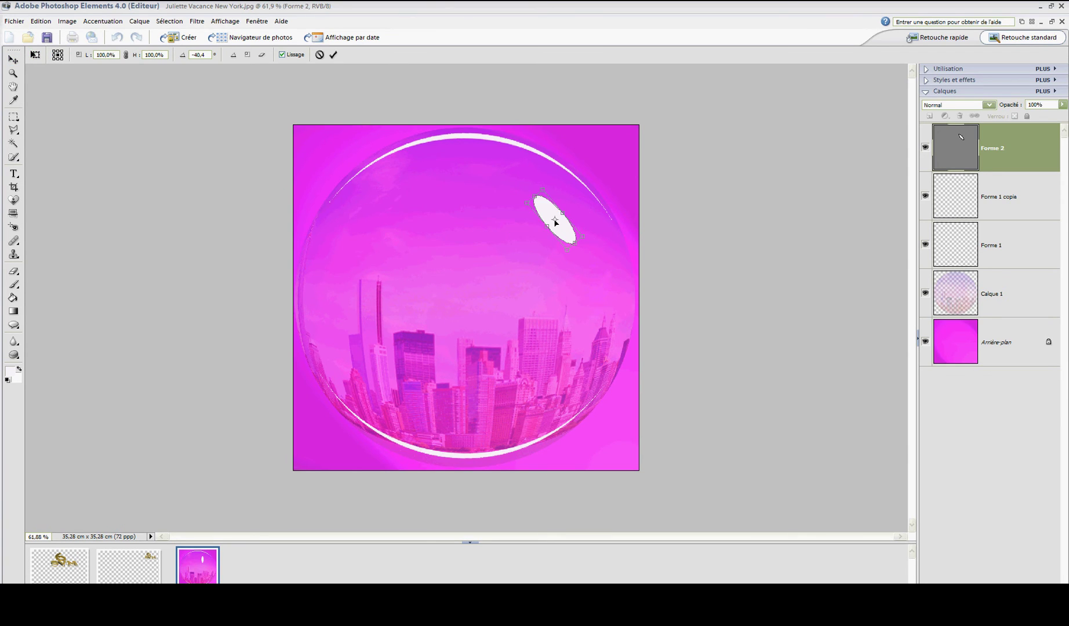
click(334, 55)
Step: Simplify the small white ellipse's layer Forme 2 and soften its whole outline with the Blur tool at 100% intensity
scroll(730, 193, up, 5)
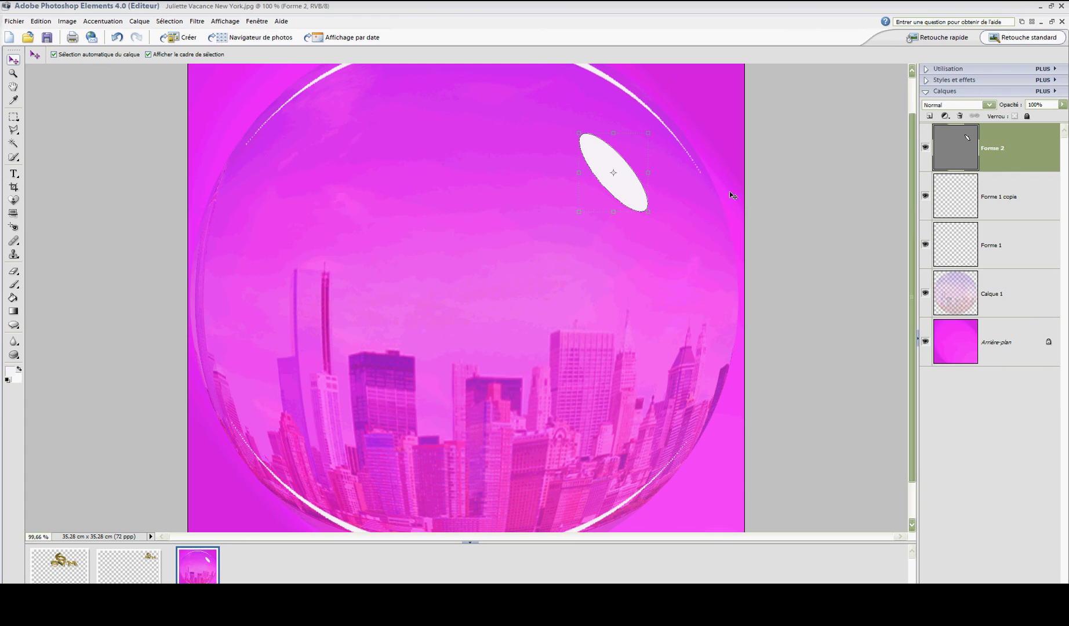
drag(914, 288, 913, 228)
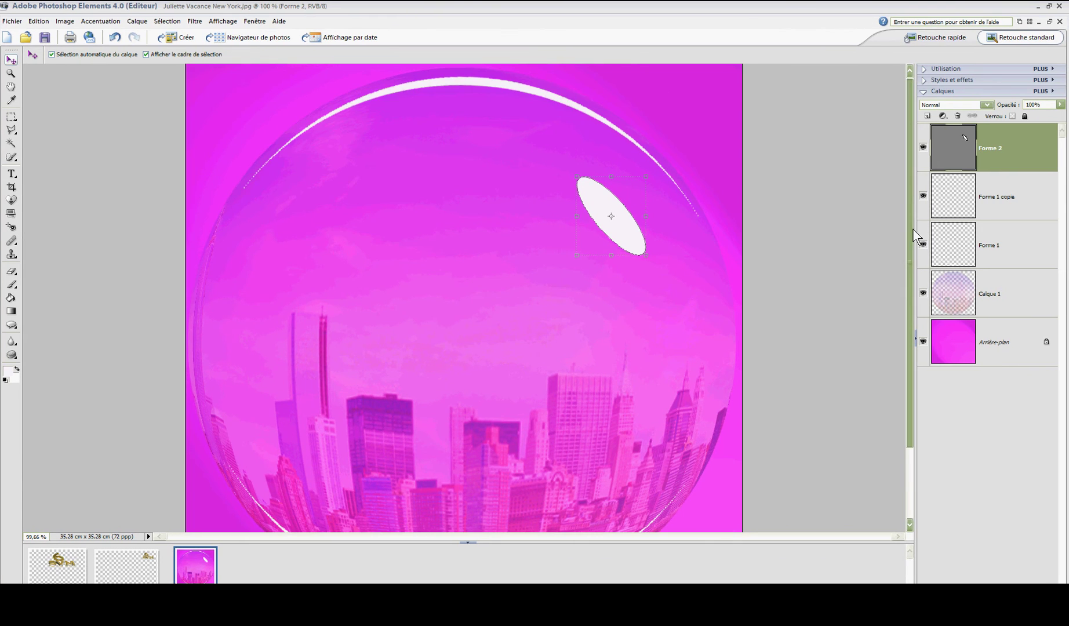
scroll(739, 173, up, 5)
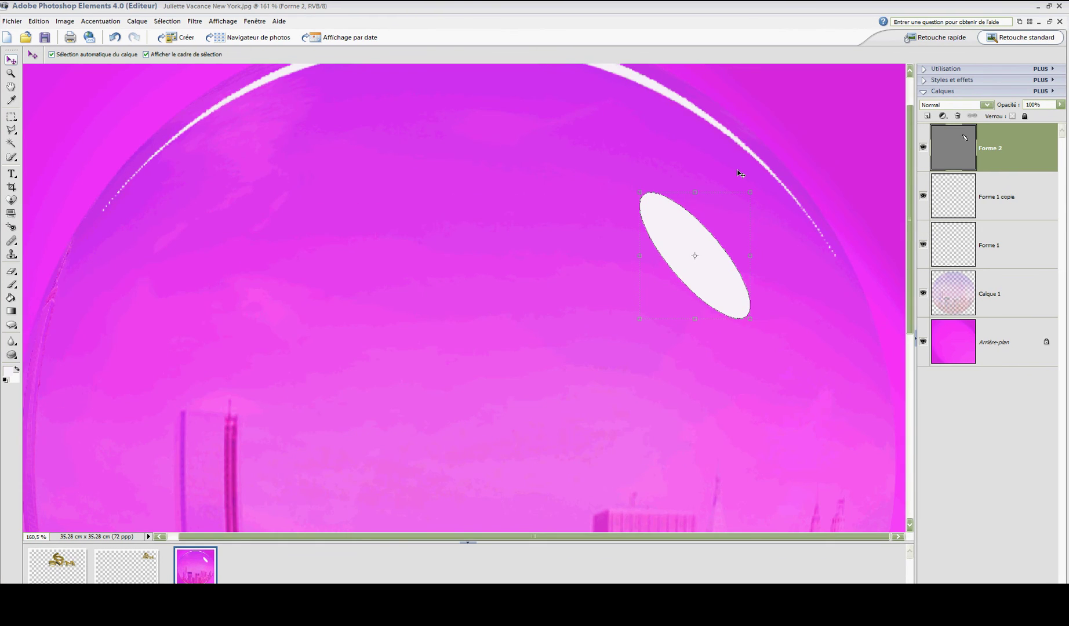
scroll(705, 265, up, 9)
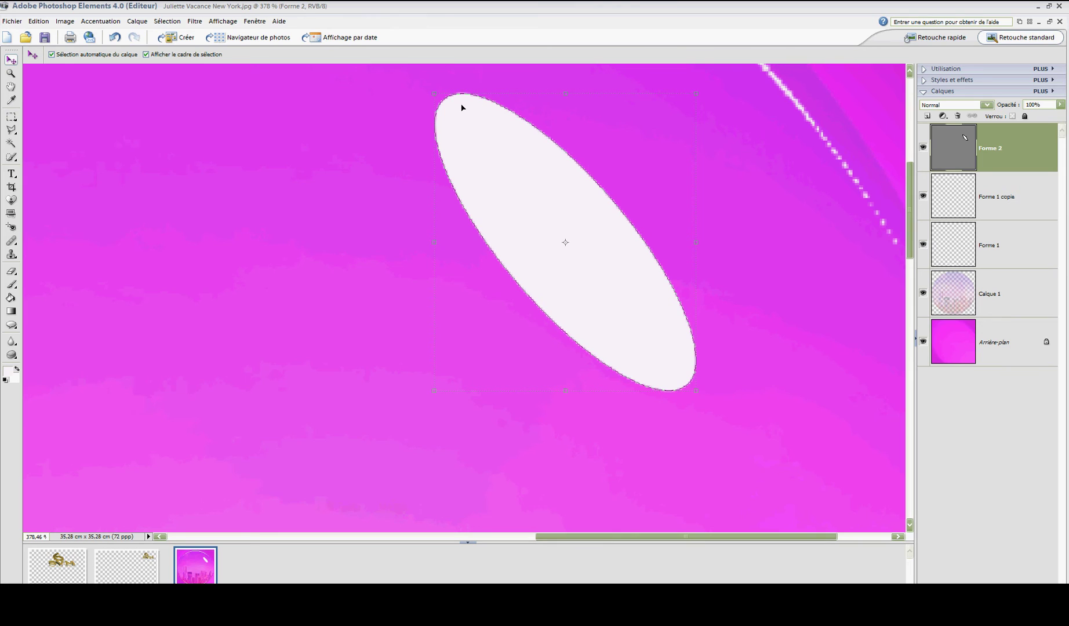
scroll(546, 133, up, 1)
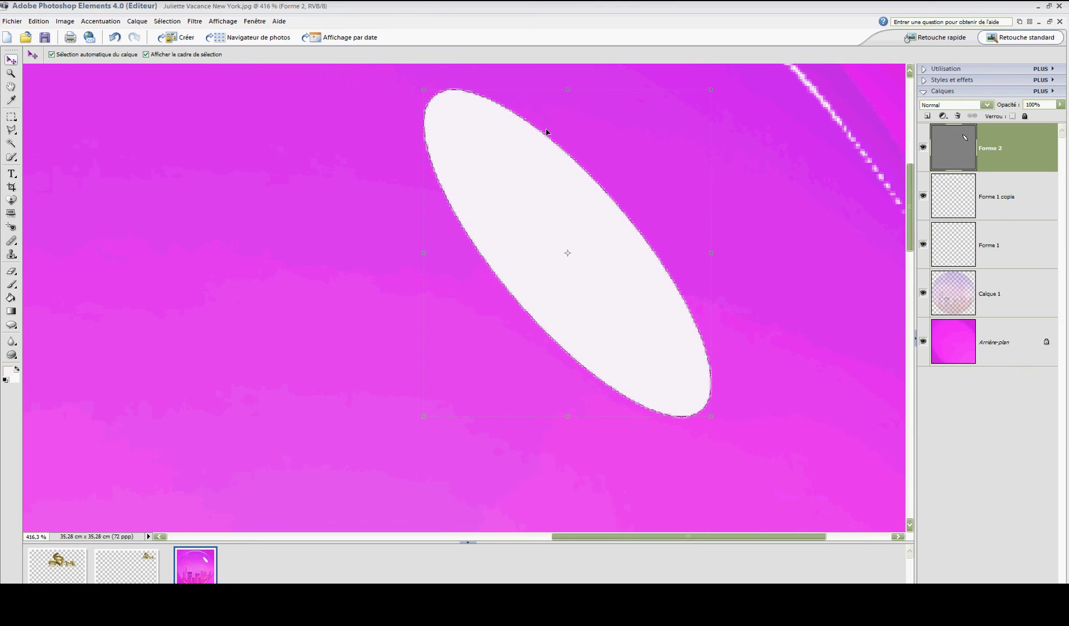
scroll(547, 132, up, 1)
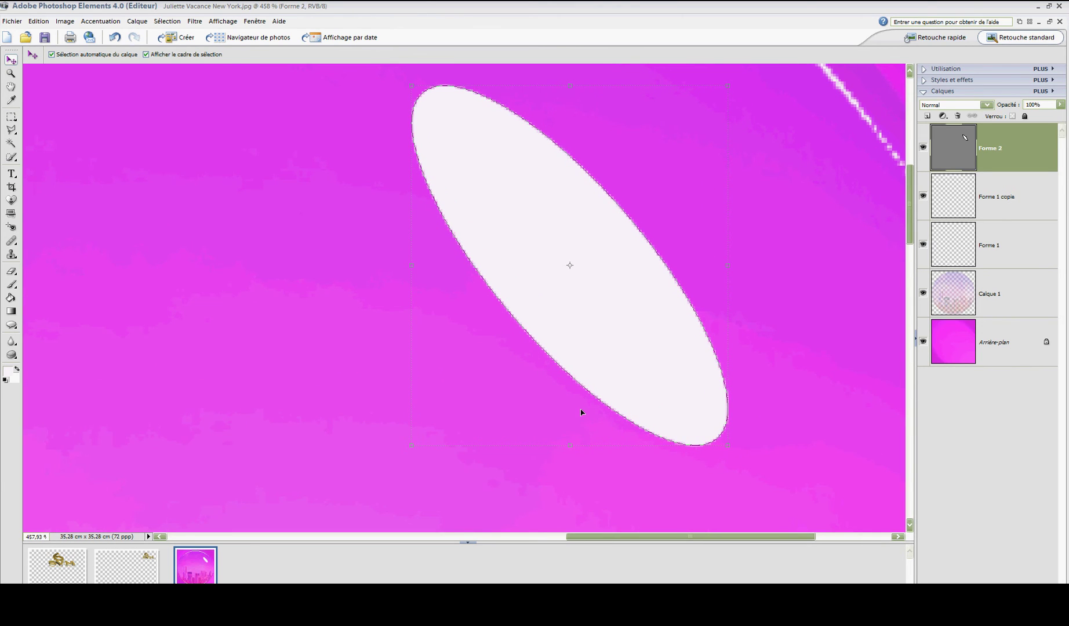
scroll(522, 343, down, 1)
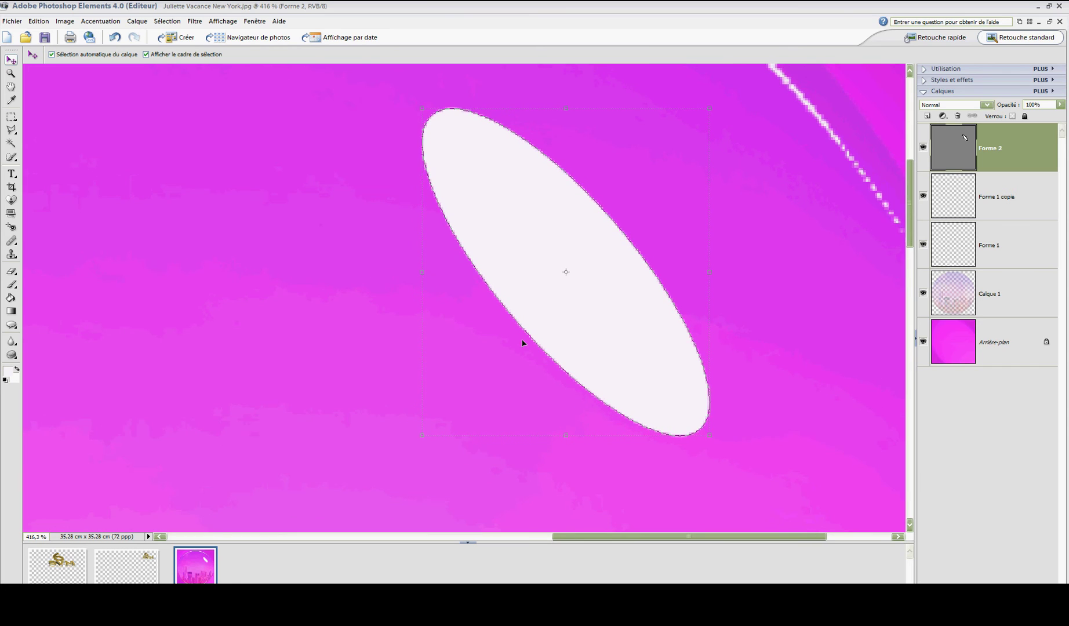
scroll(522, 342, down, 2)
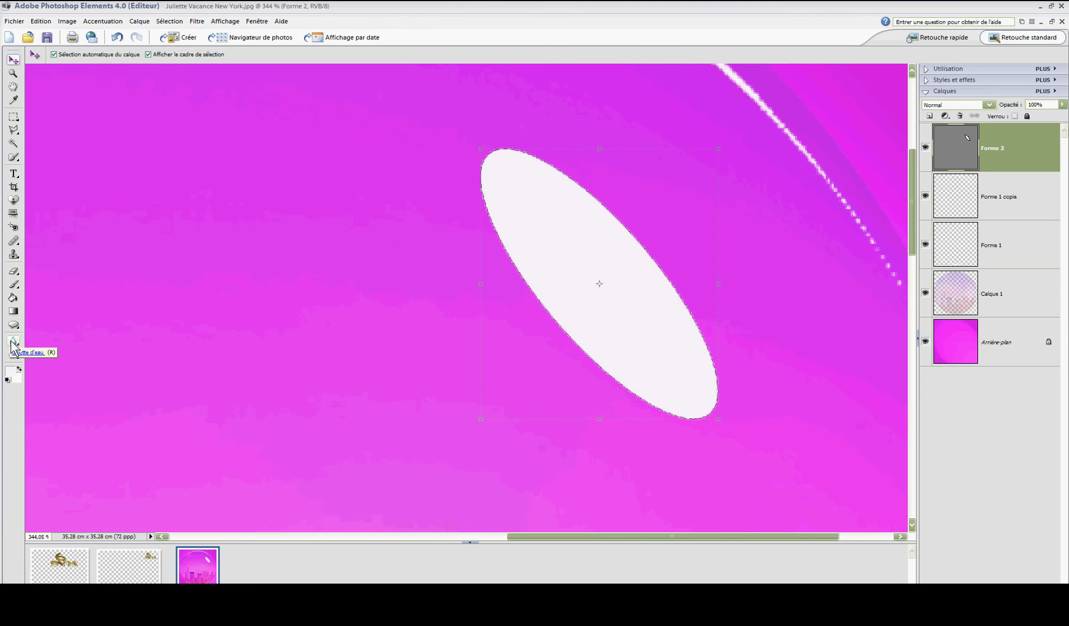
click(13, 342)
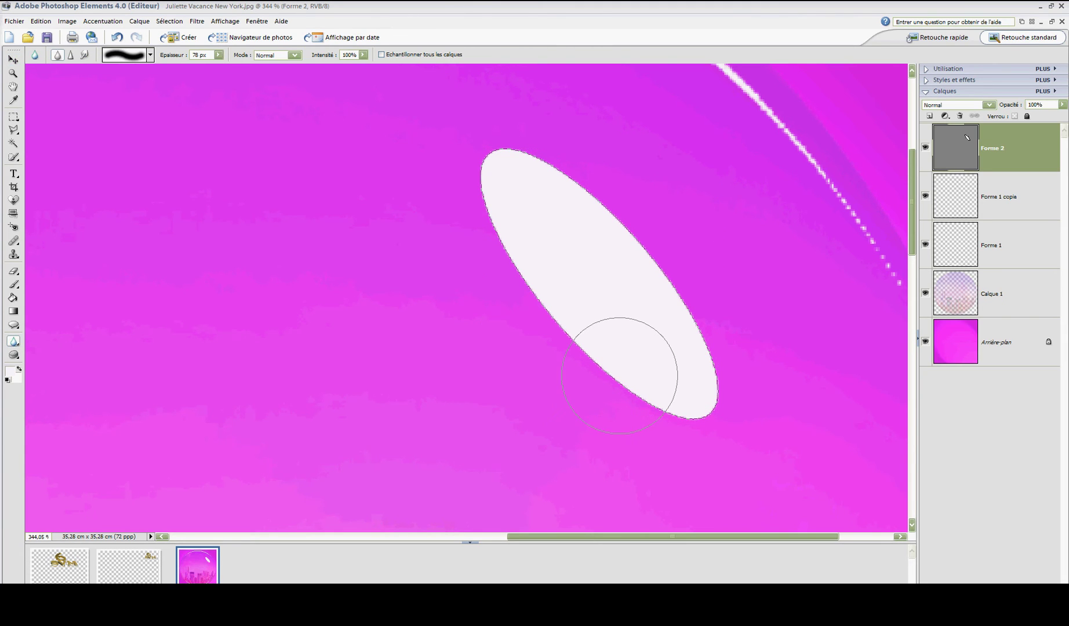
right_click(968, 163)
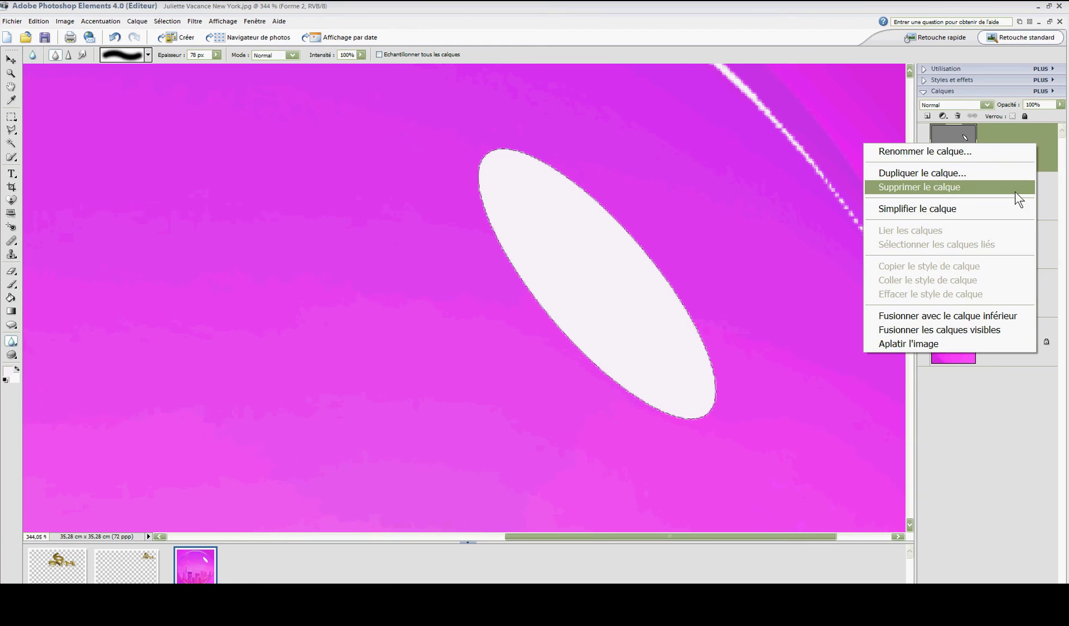
key(Escape)
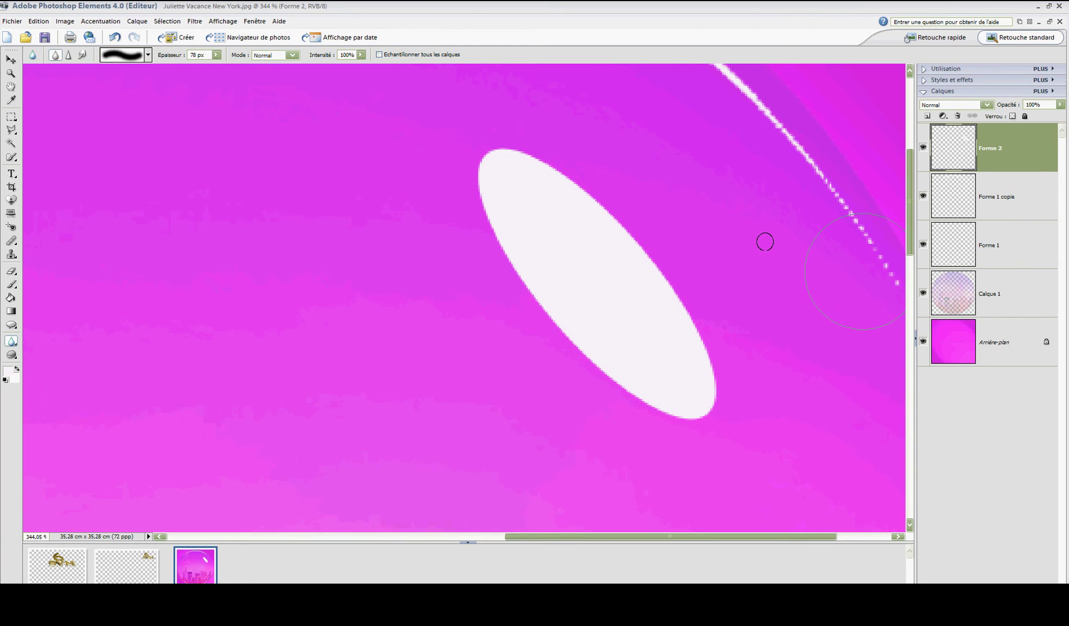
mouse_move(571, 151)
mouse_down()
mouse_move(728, 380)
mouse_move(455, 239)
mouse_up()
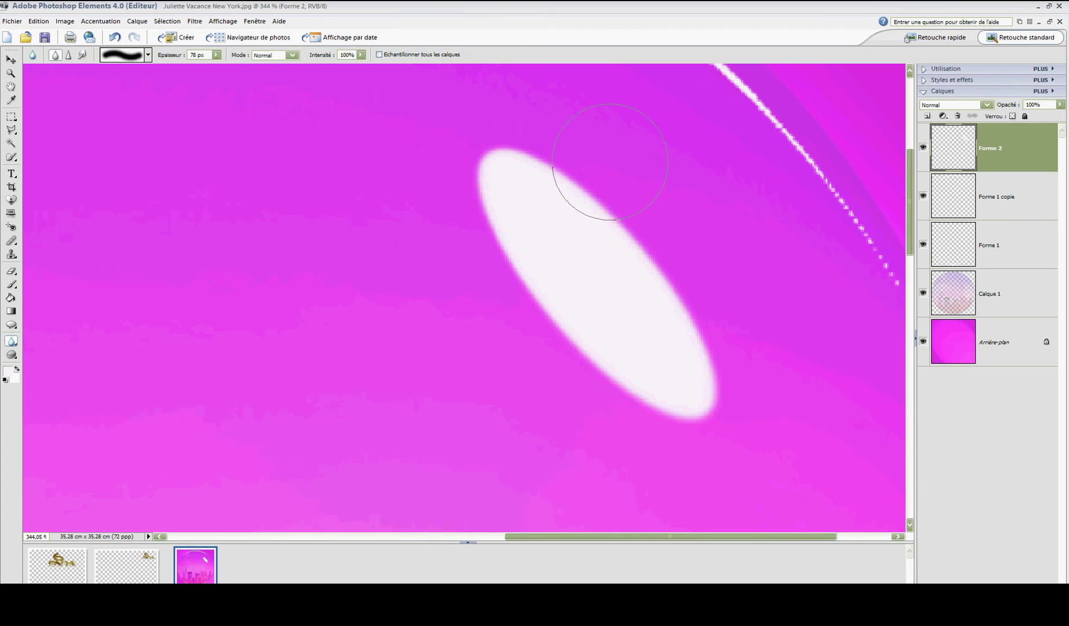
Step: Soften the bubble's top crescent on layer Forme 1 copie with the Blur tool, including both tapered ends
scroll(456, 372, down, 4)
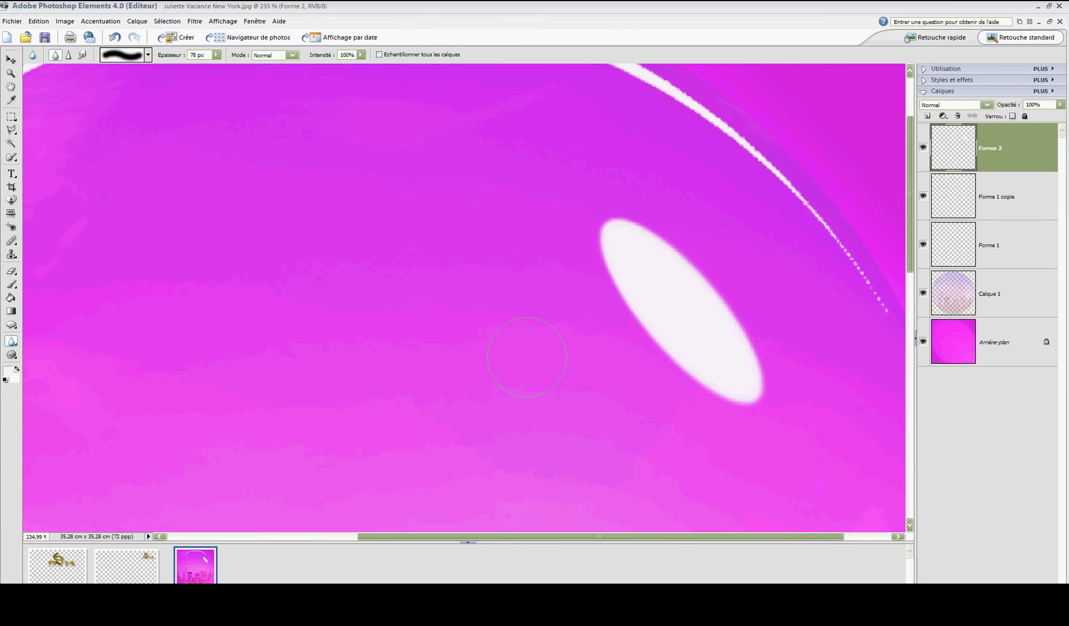
scroll(527, 357, down, 2)
drag(606, 504, 655, 503)
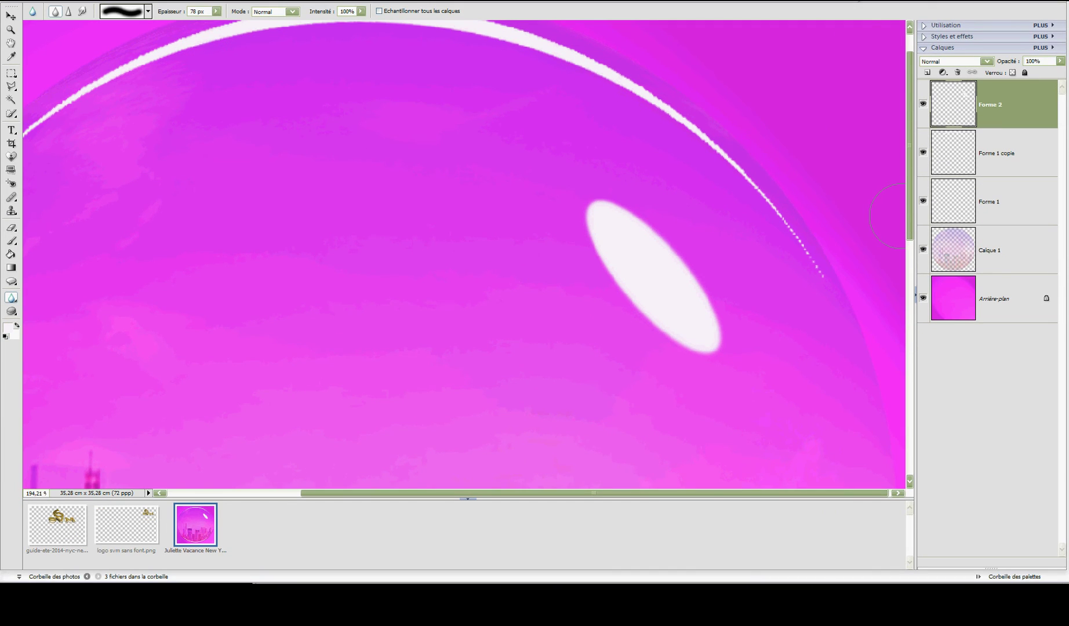
scroll(908, 200, up, 1)
scroll(908, 200, up, 1)
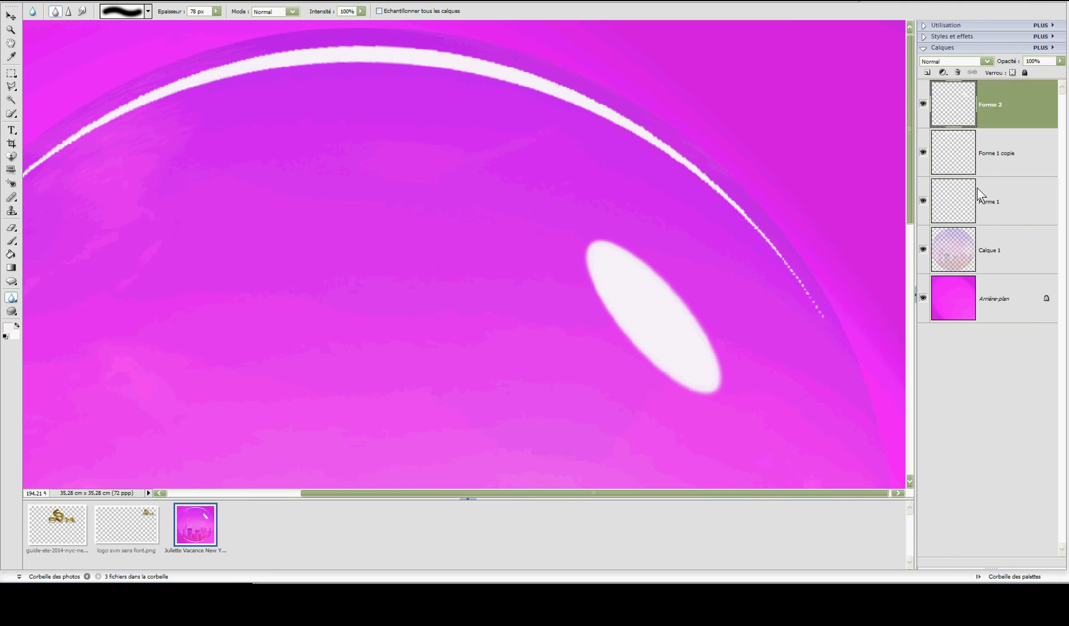
click(978, 188)
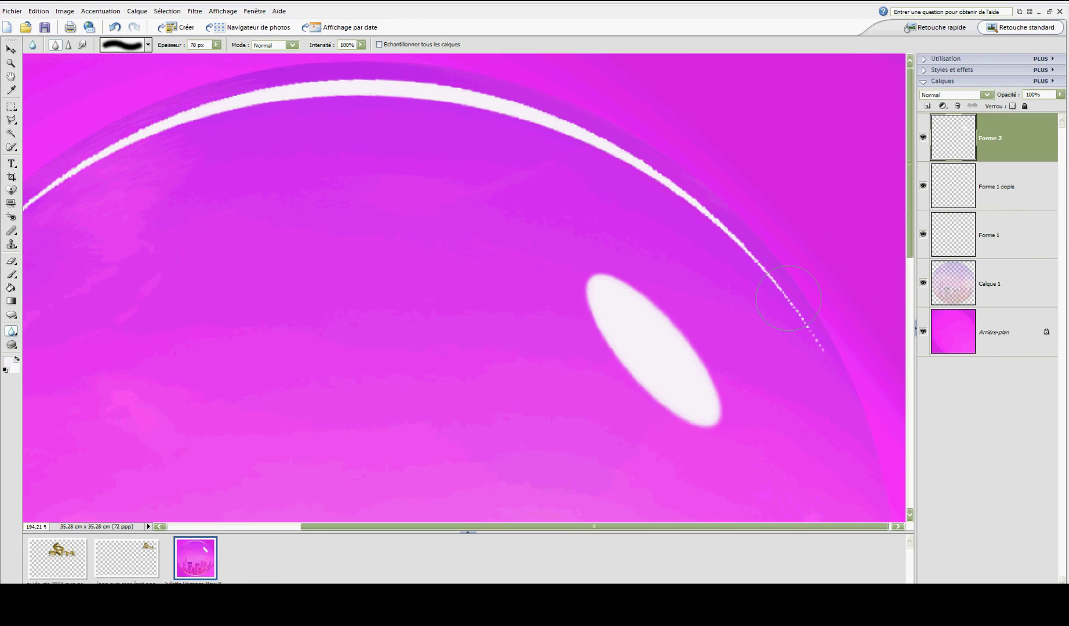
click(996, 188)
mouse_move(816, 343)
mouse_down()
mouse_move(665, 180)
mouse_move(193, 106)
mouse_up()
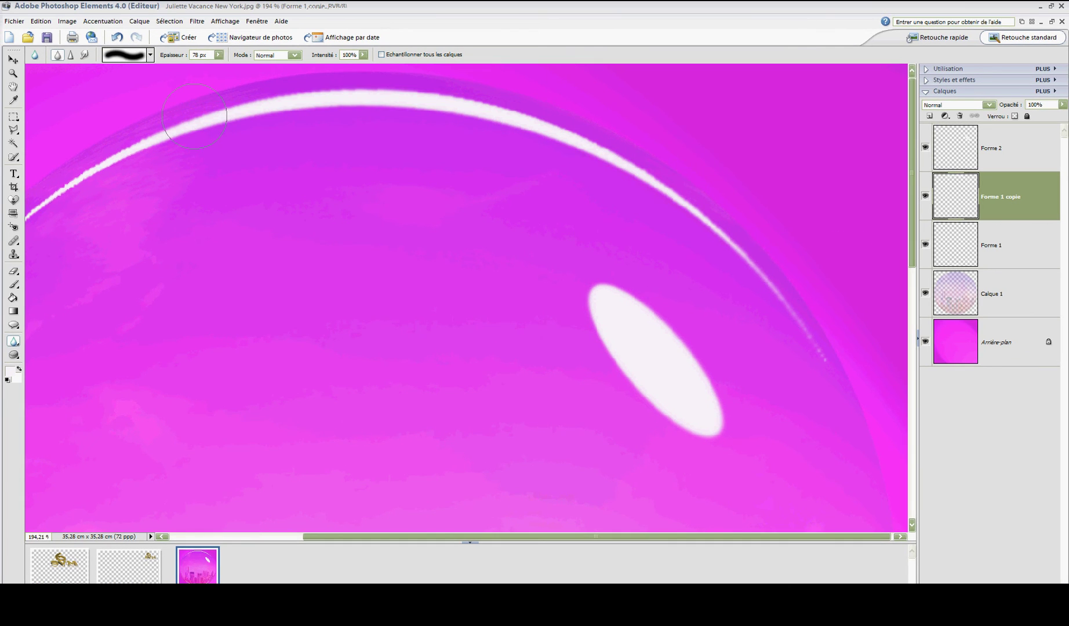
scroll(112, 230, down, 2)
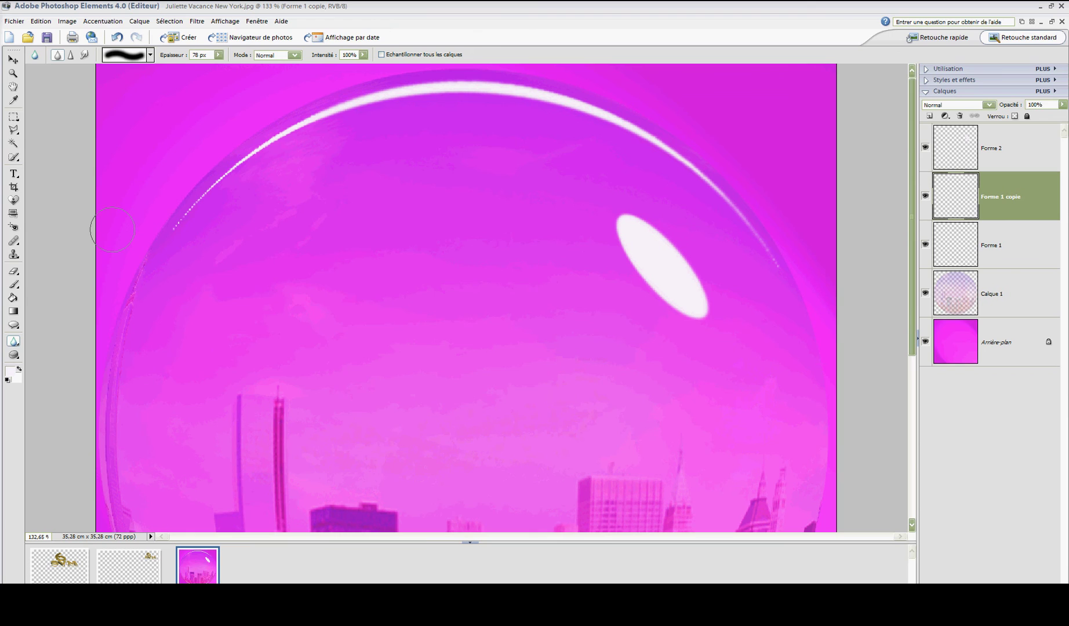
drag(176, 216, 230, 204)
mouse_move(266, 154)
mouse_down()
mouse_move(296, 158)
mouse_move(438, 111)
mouse_up()
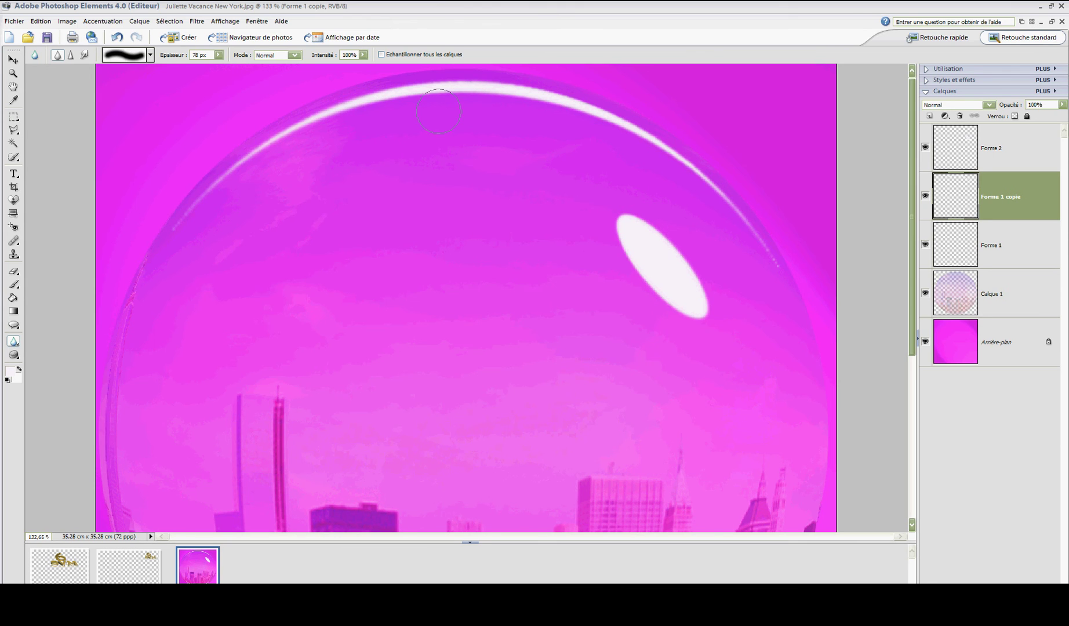
Step: Soften the bubble's bottom crescent on layer Forme 1 with the Blur tool at 100% intensity, including both tapered ends
drag(908, 220, 916, 362)
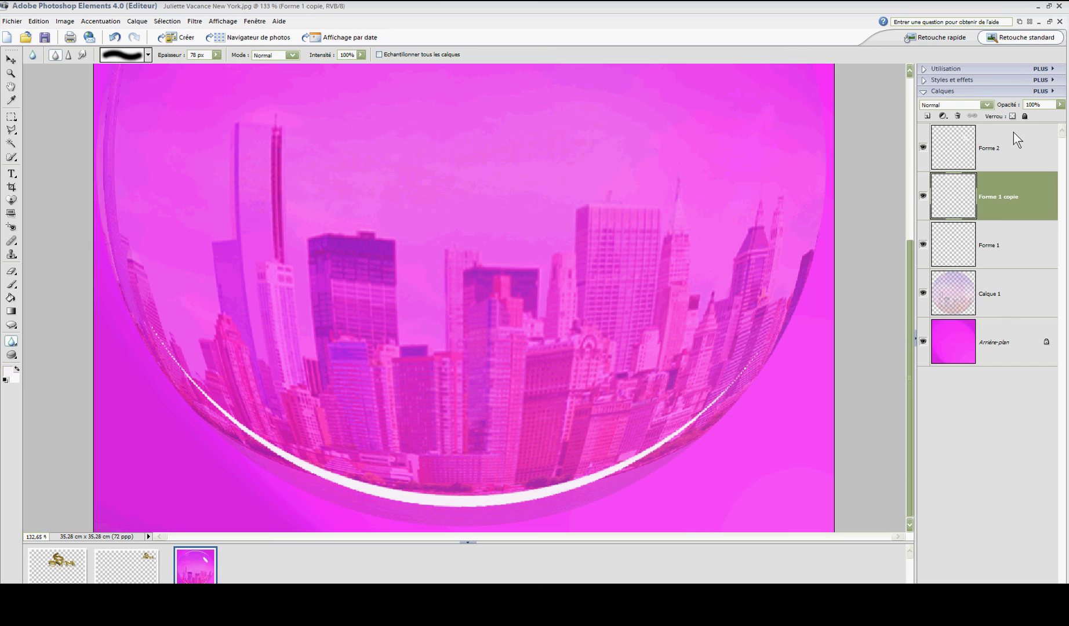
click(1018, 244)
mouse_move(671, 441)
mouse_down()
mouse_move(447, 487)
mouse_move(173, 326)
mouse_up()
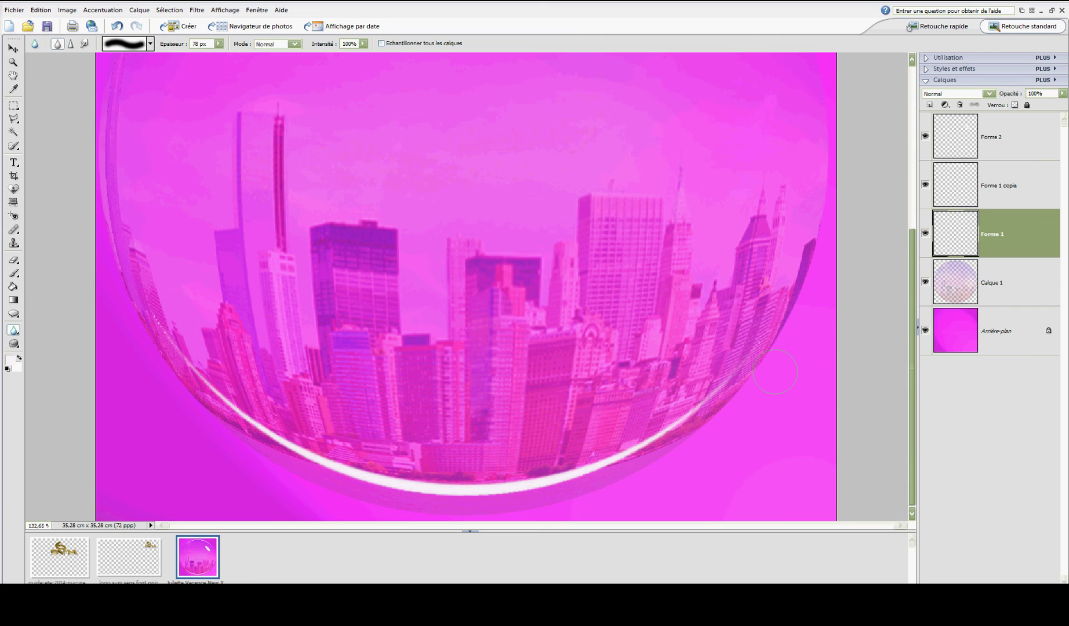
mouse_move(775, 371)
mouse_down()
mouse_move(602, 472)
mouse_move(155, 301)
mouse_up()
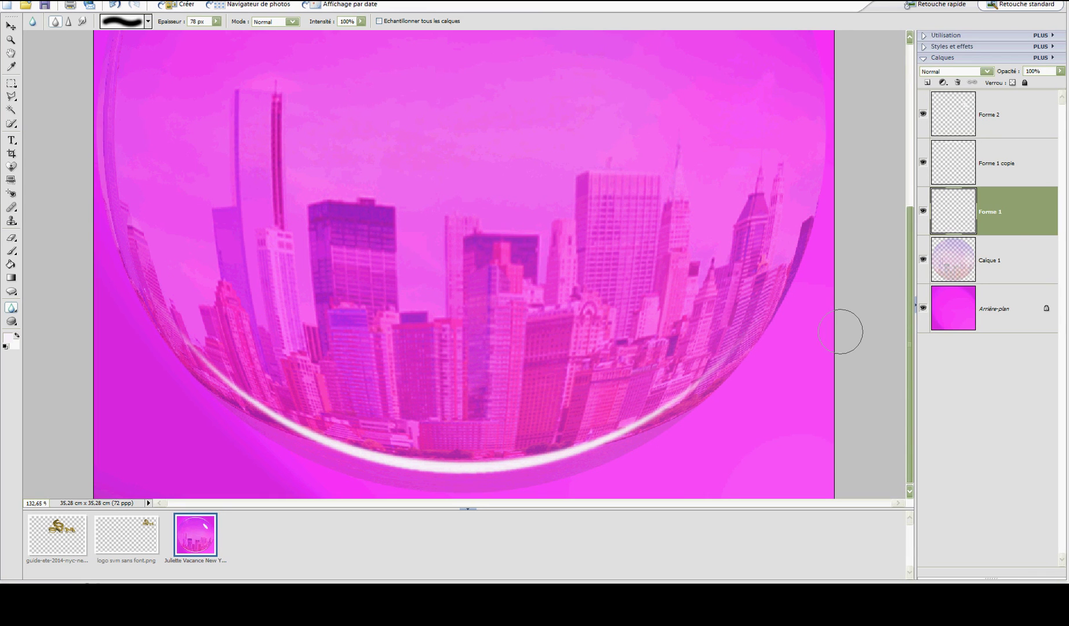
Step: Merge all the visible layers of the bubble image into one
key(ctrl+0)
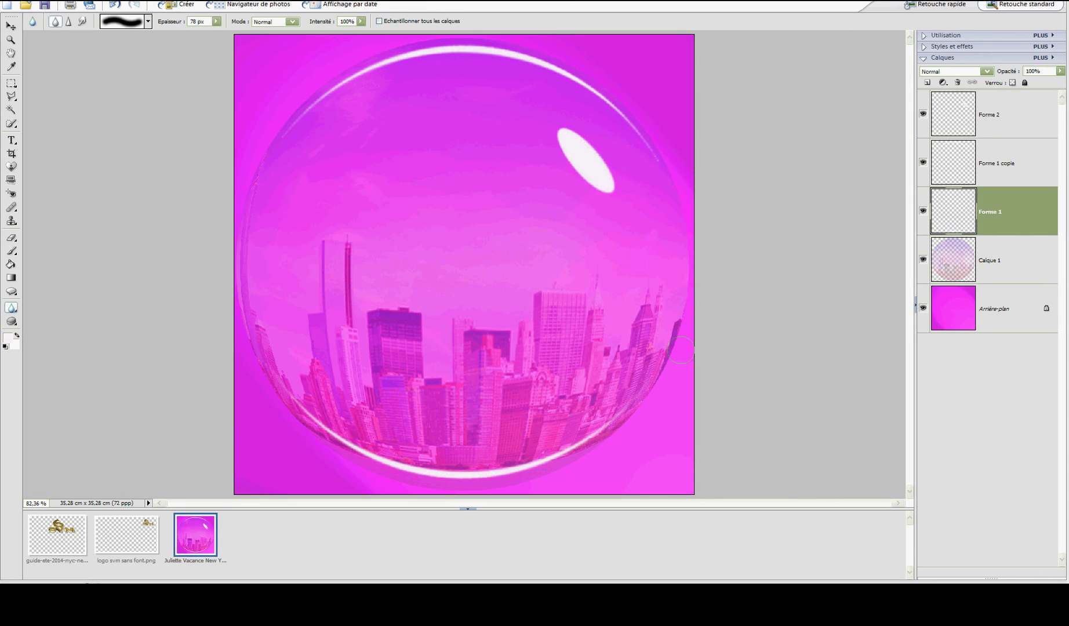
scroll(681, 350, down, 4)
right_click(1024, 167)
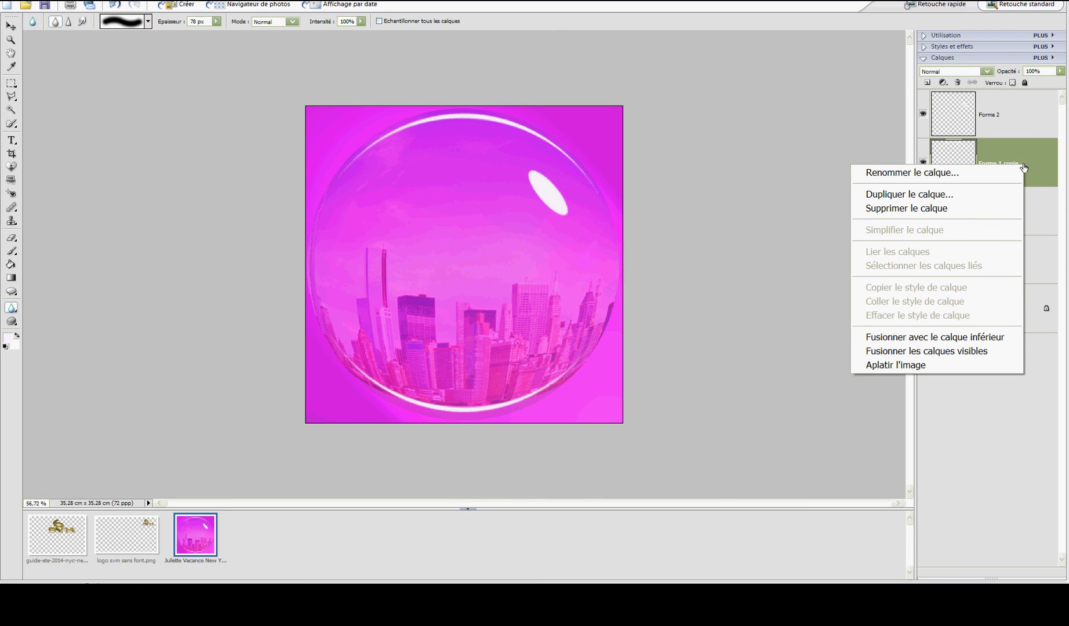
click(1001, 352)
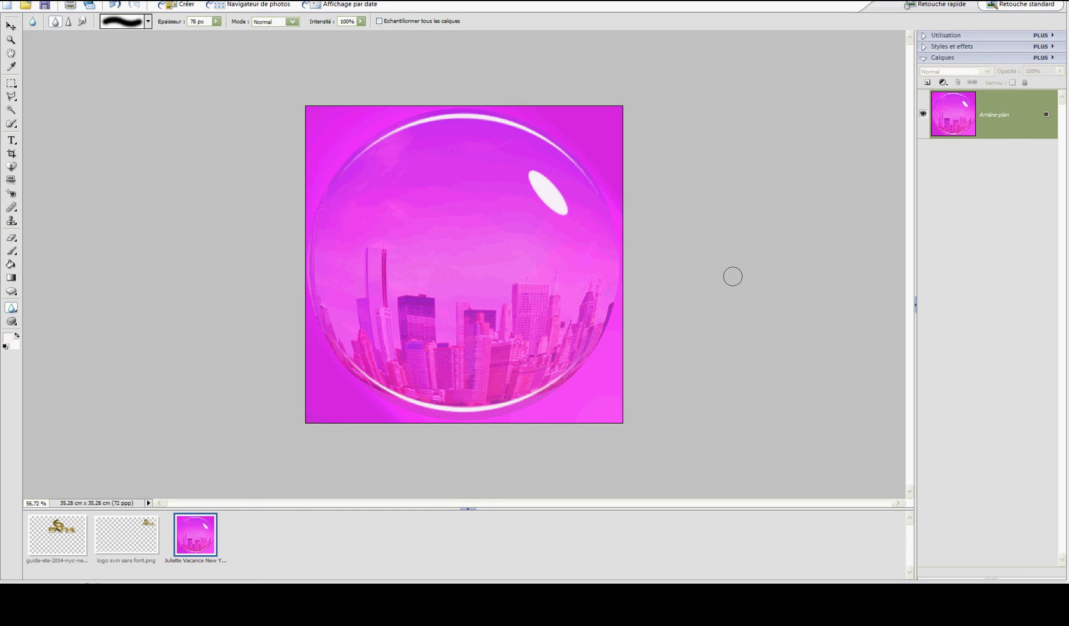
scroll(733, 277, up, 2)
scroll(738, 284, up, 2)
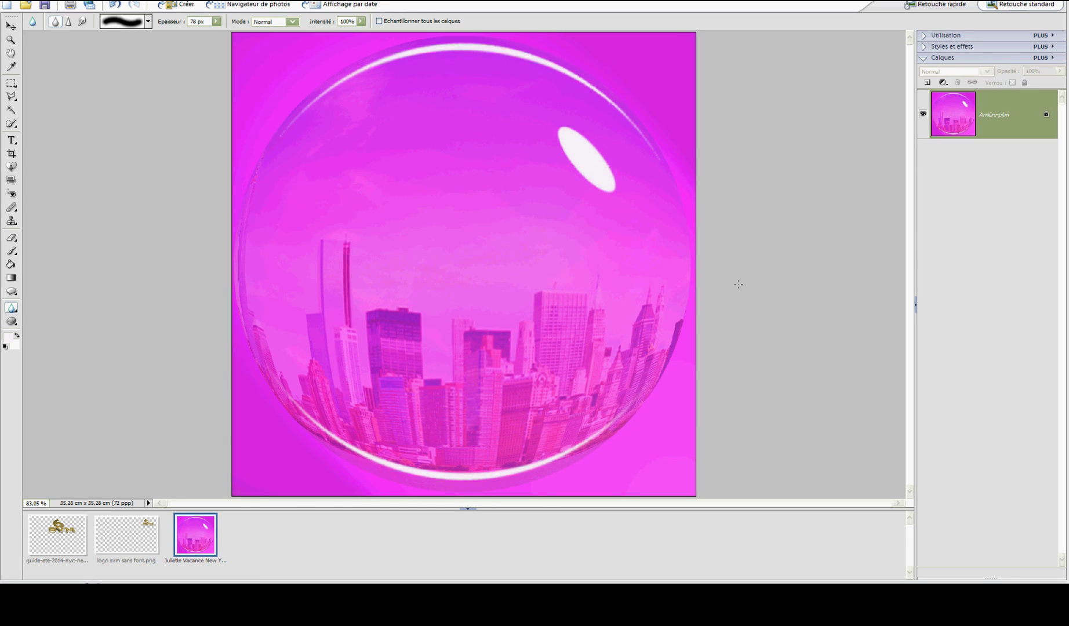
scroll(738, 284, down, 1)
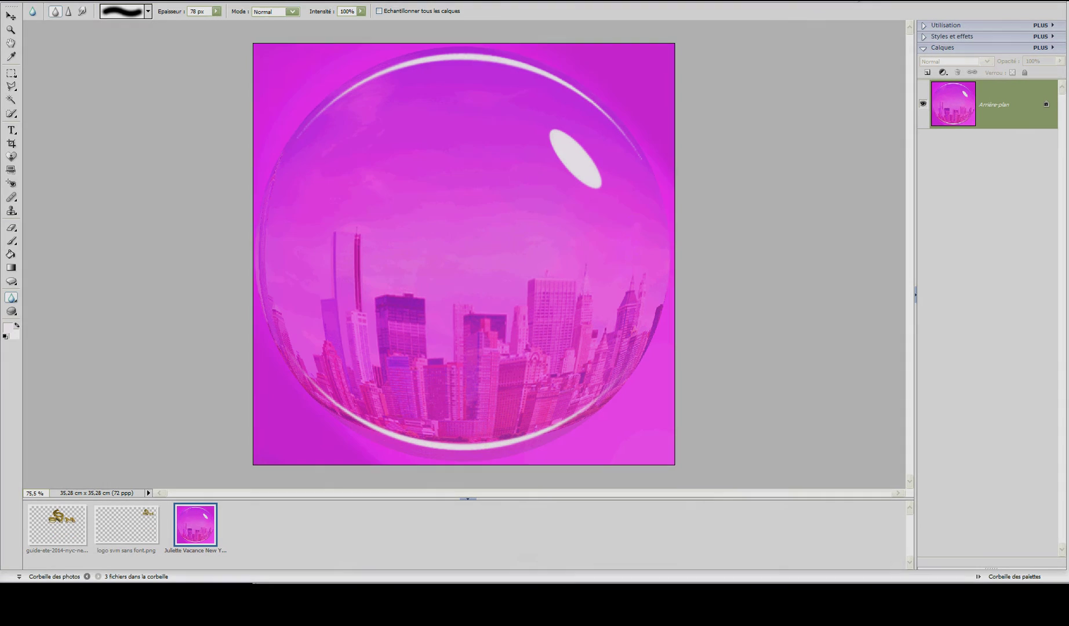
right_click(946, 593)
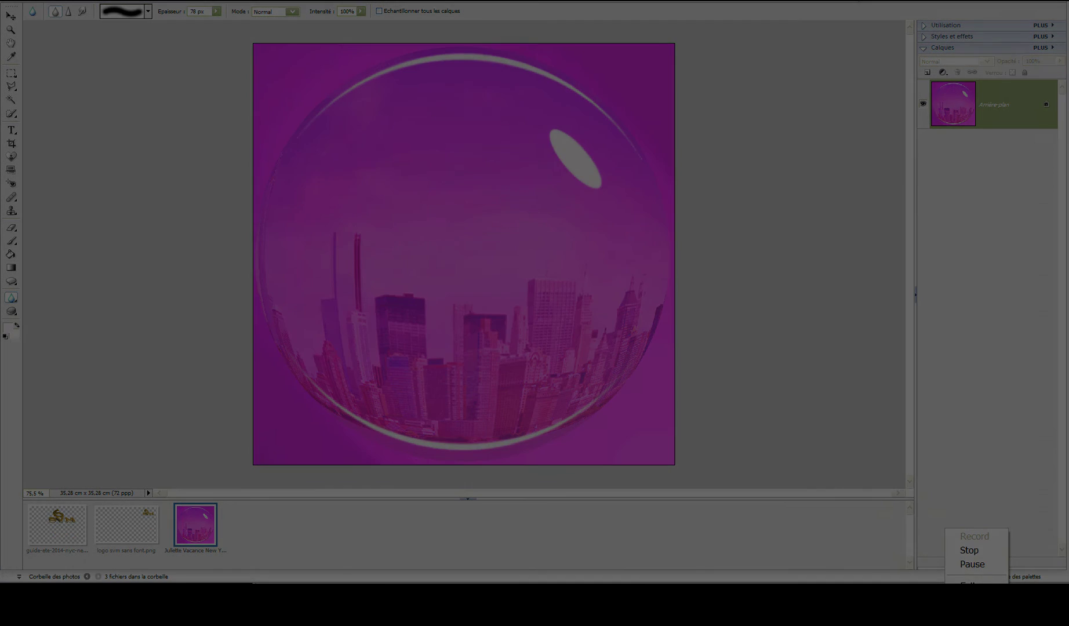